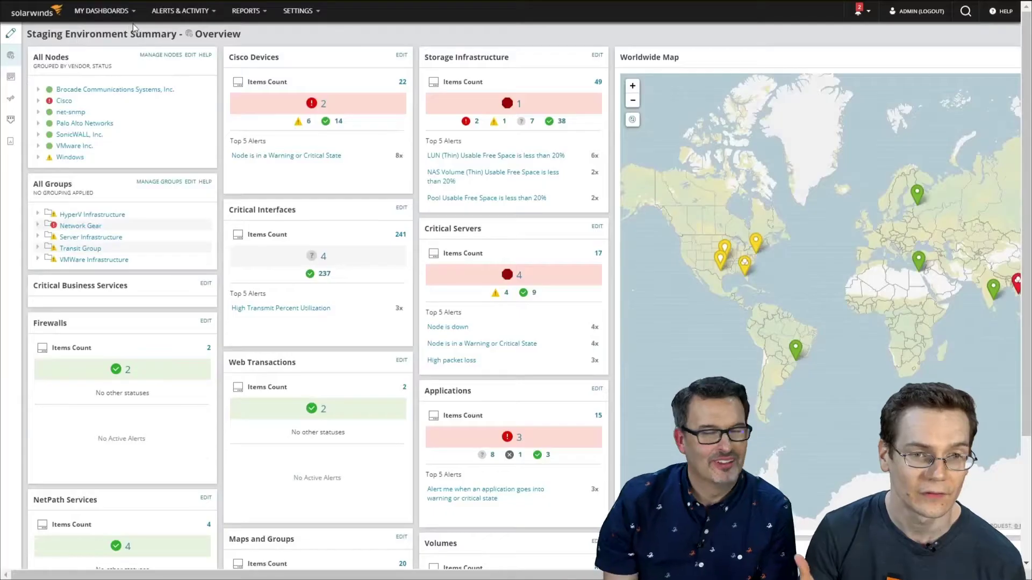
# Expand Cisco in All Nodes and open the lab-transit-sw2 node's map.
pyautogui.moveTo(132, 12)
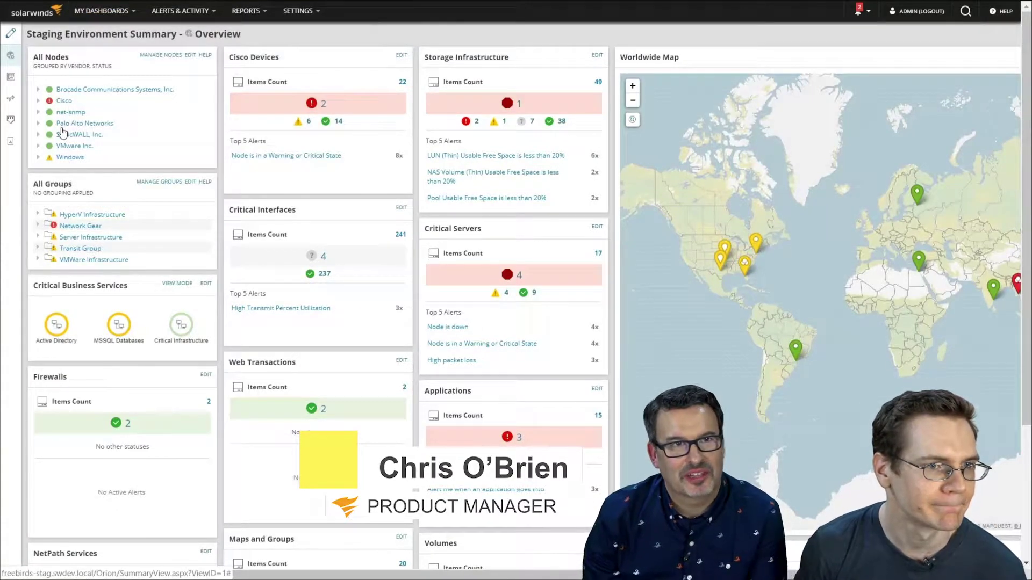
pyautogui.click(38, 102)
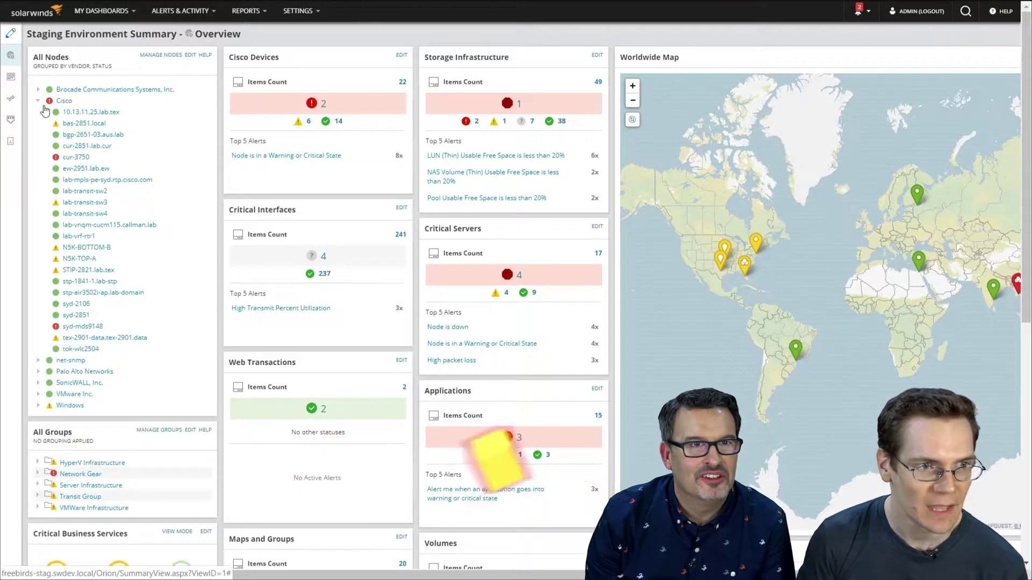
pyautogui.click(92, 202)
pyautogui.moveTo(92, 200)
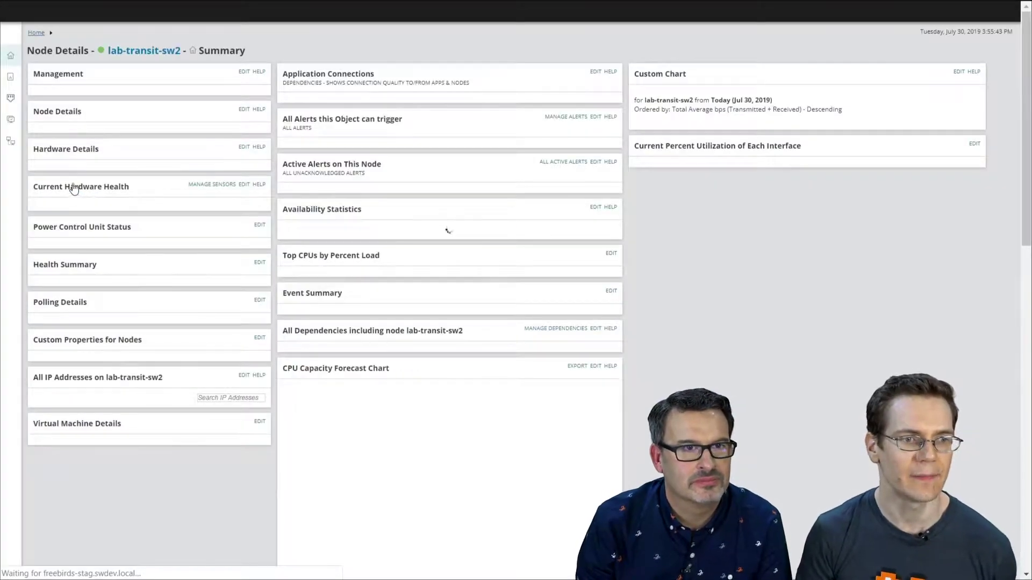
pyautogui.moveTo(11, 149)
pyautogui.click(11, 149)
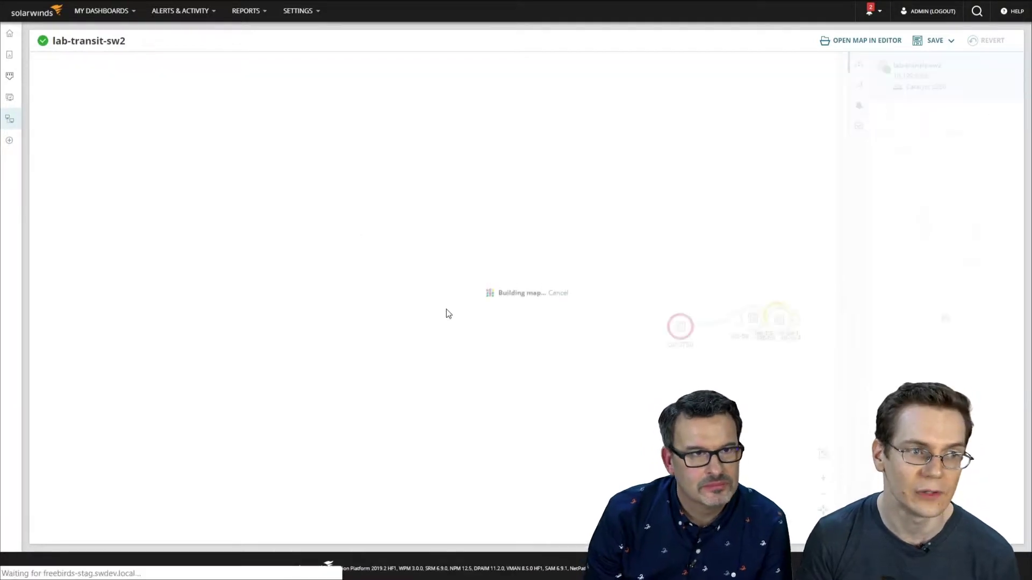
# Merge cur-3750's map into lab-transit-sw2's map and recentre cur-3750 on the canvas.
pyautogui.click(529, 322)
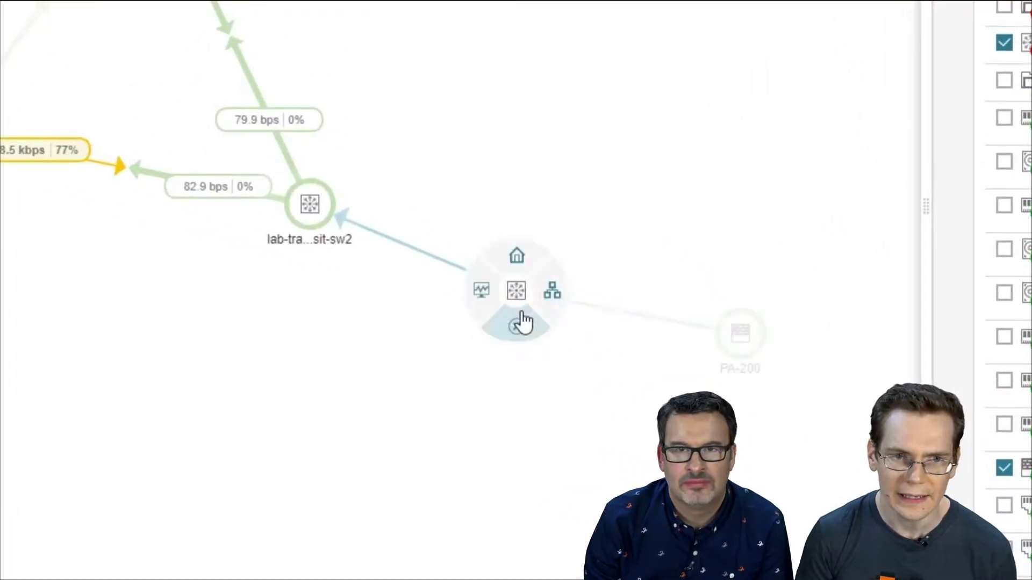
pyautogui.click(521, 328)
pyautogui.click(523, 295)
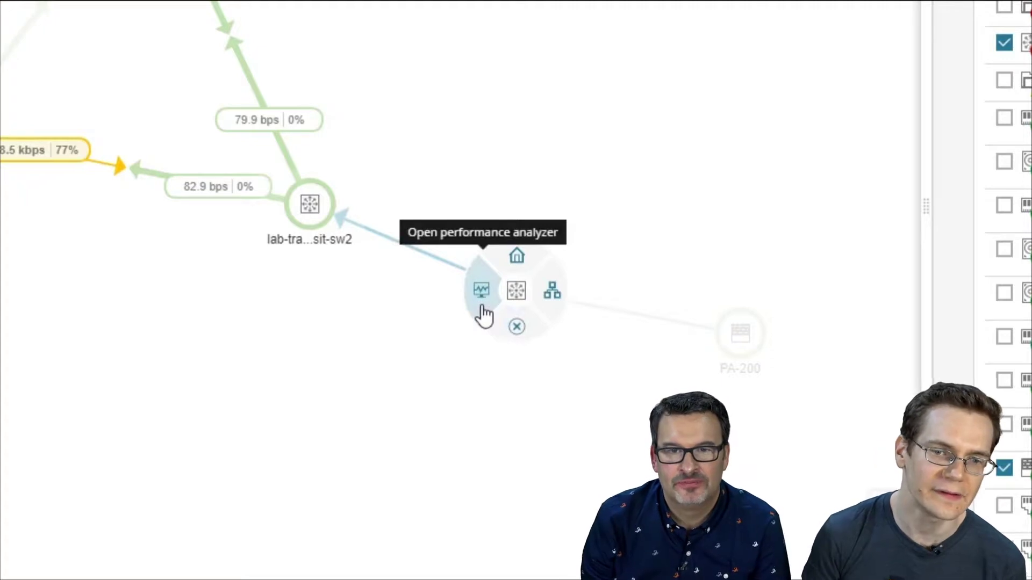
pyautogui.click(547, 289)
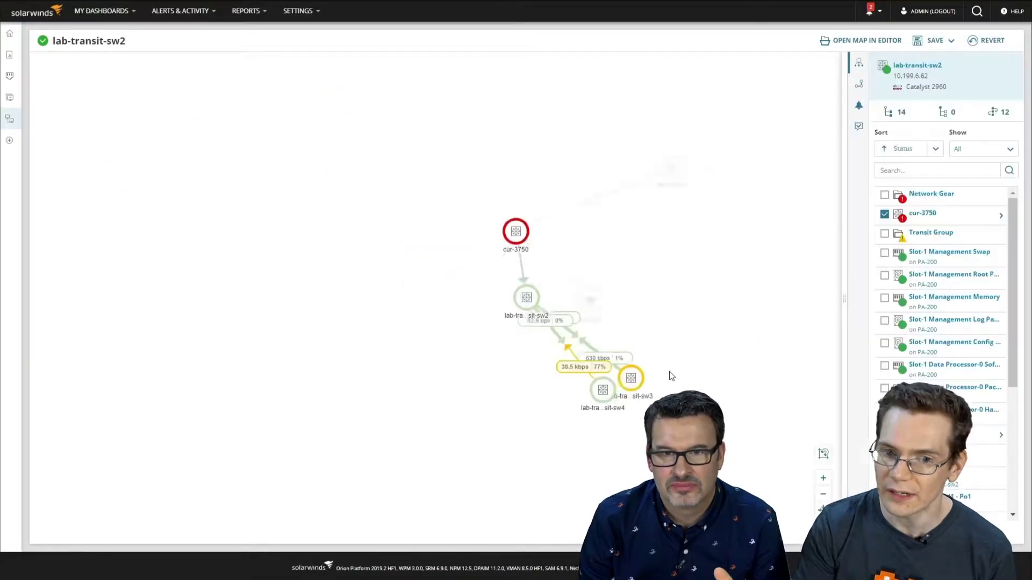
pyautogui.moveTo(631, 240); pyautogui.dragTo(310, 253)
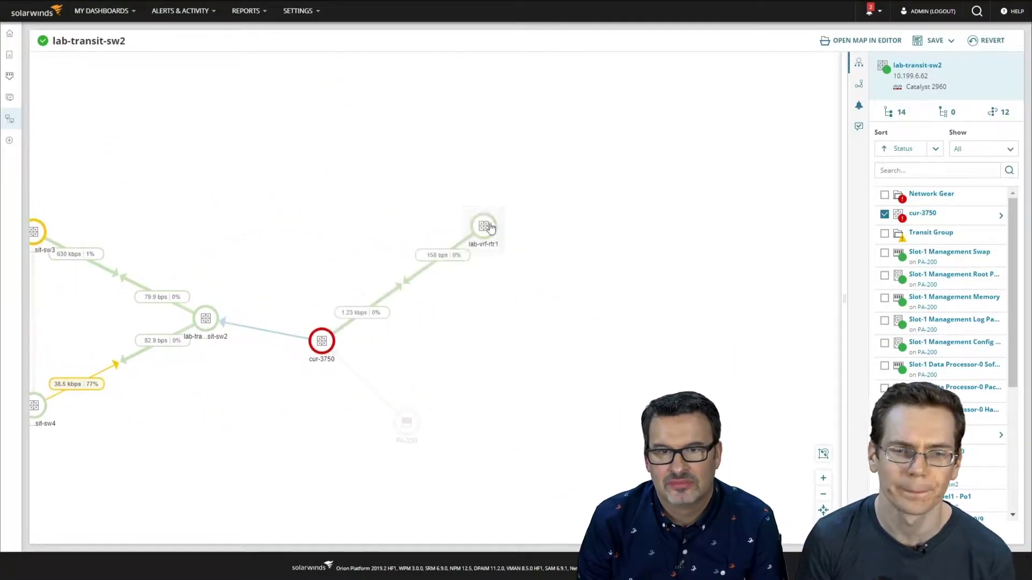
pyautogui.click(591, 262)
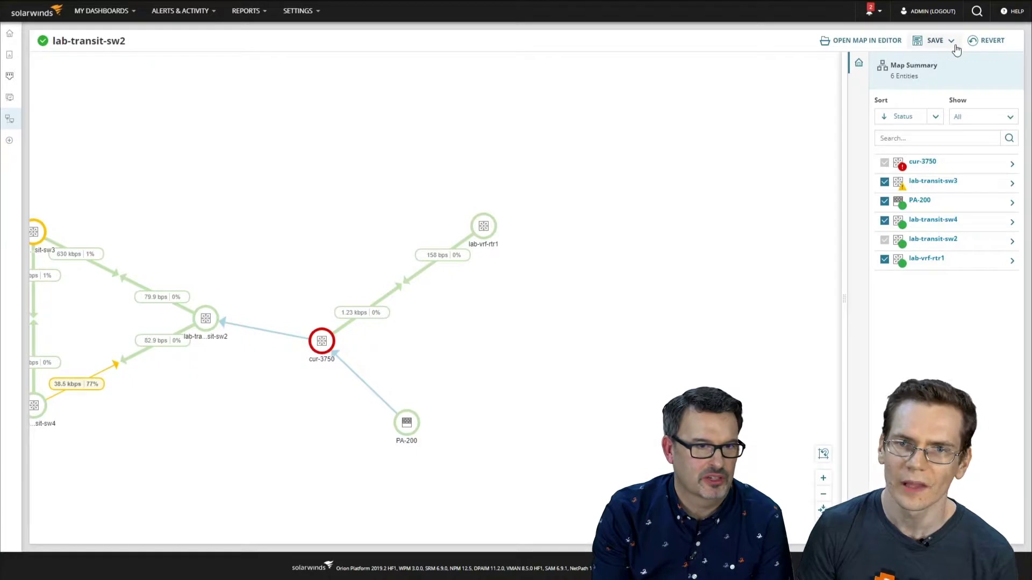
# In the map editor, place bas-2851.local and CAI-SQL-01 below lab-transit-sw2.
pyautogui.click(872, 42)
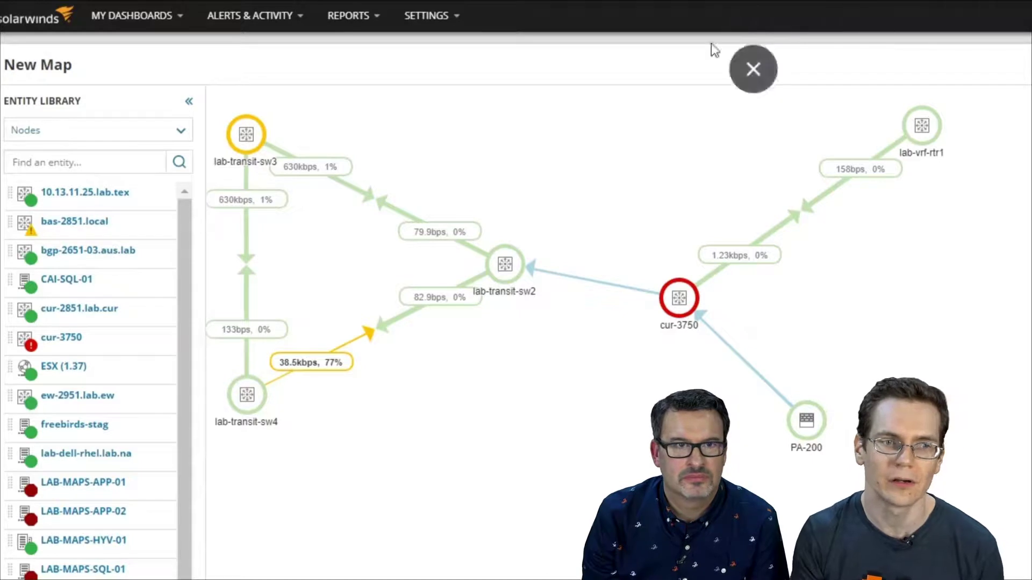
pyautogui.moveTo(17, 229); pyautogui.dragTo(436, 402)
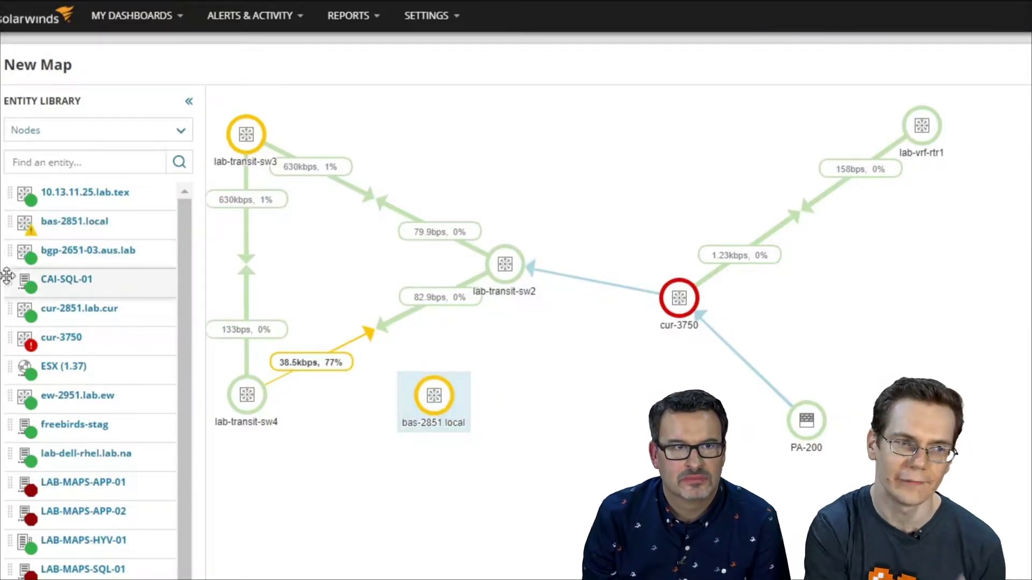
pyautogui.moveTo(18, 285); pyautogui.dragTo(433, 506)
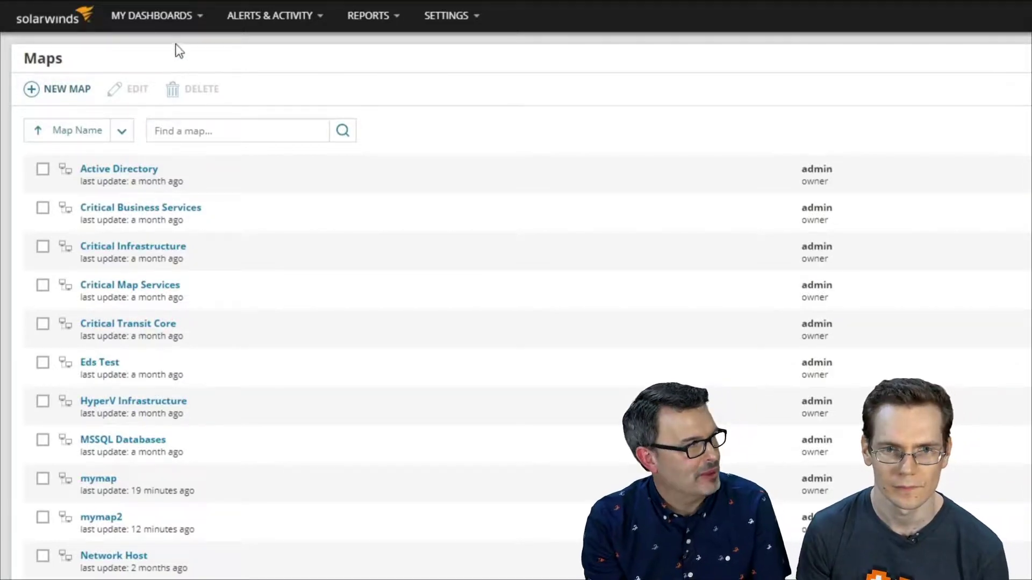
# From the Groups summary, open the HyperV Infrastructure group and show its map.
pyautogui.moveTo(178, 28)
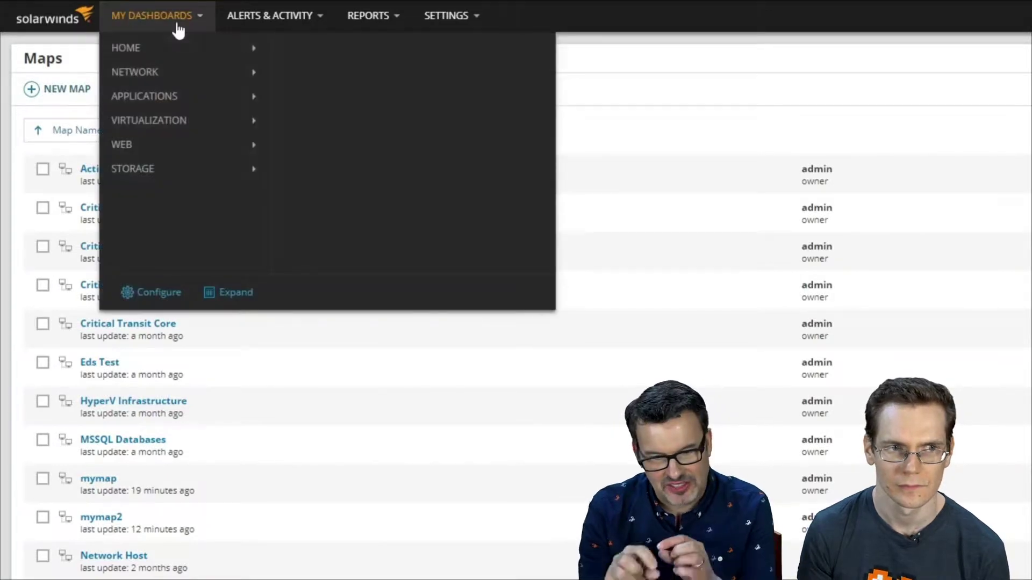
pyautogui.moveTo(200, 46)
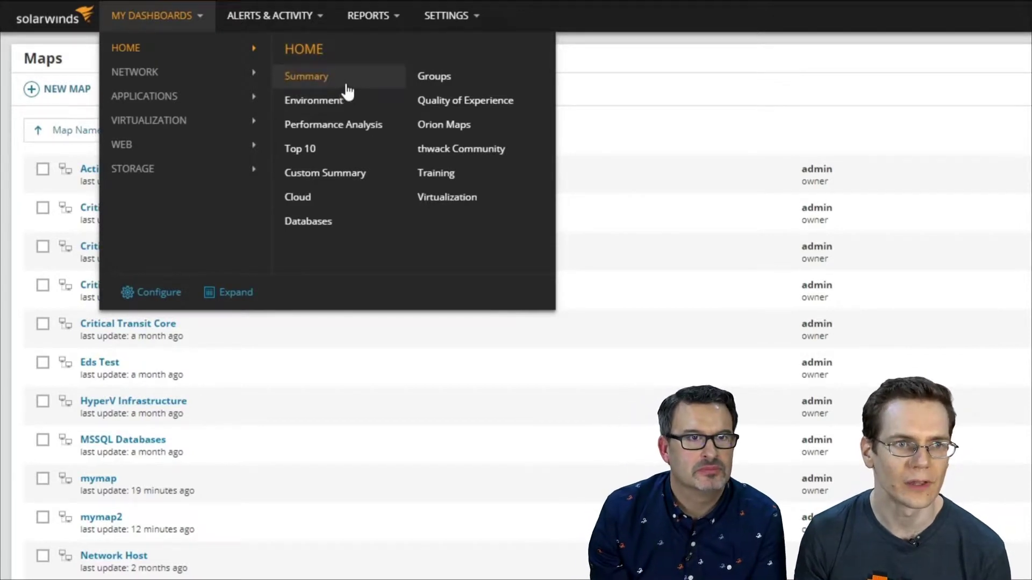
pyautogui.click(442, 76)
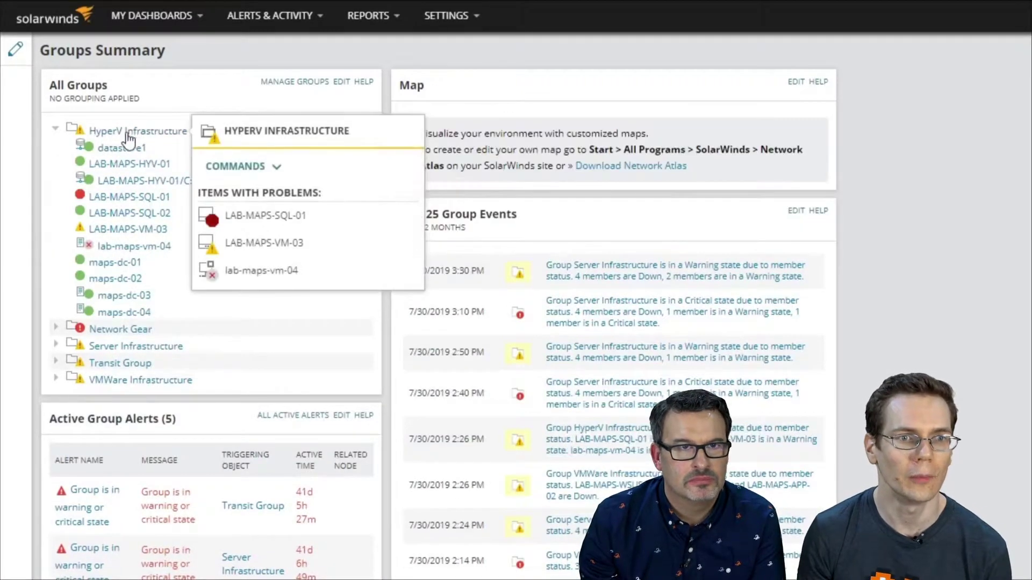
pyautogui.click(126, 136)
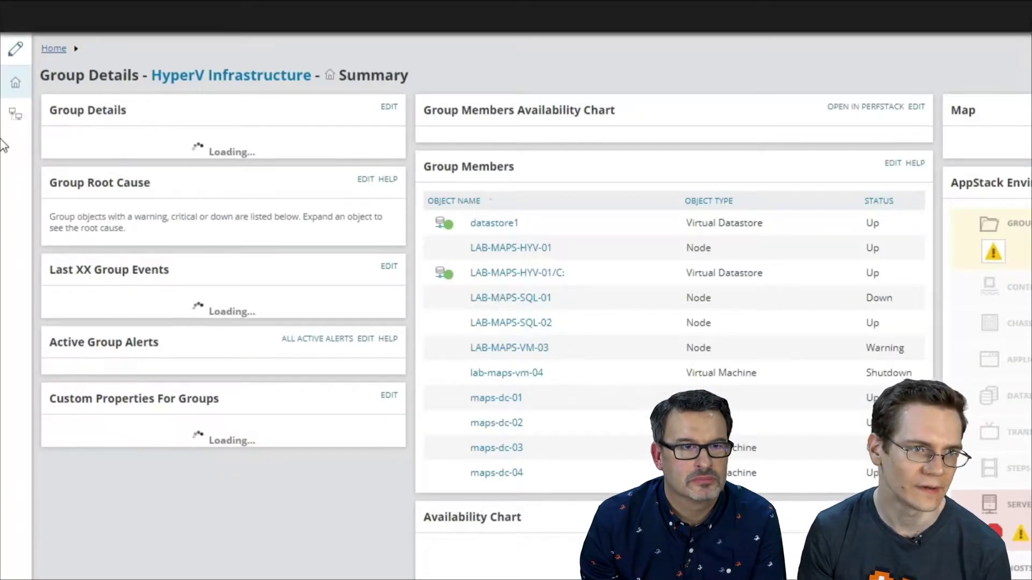
pyautogui.moveTo(5, 143)
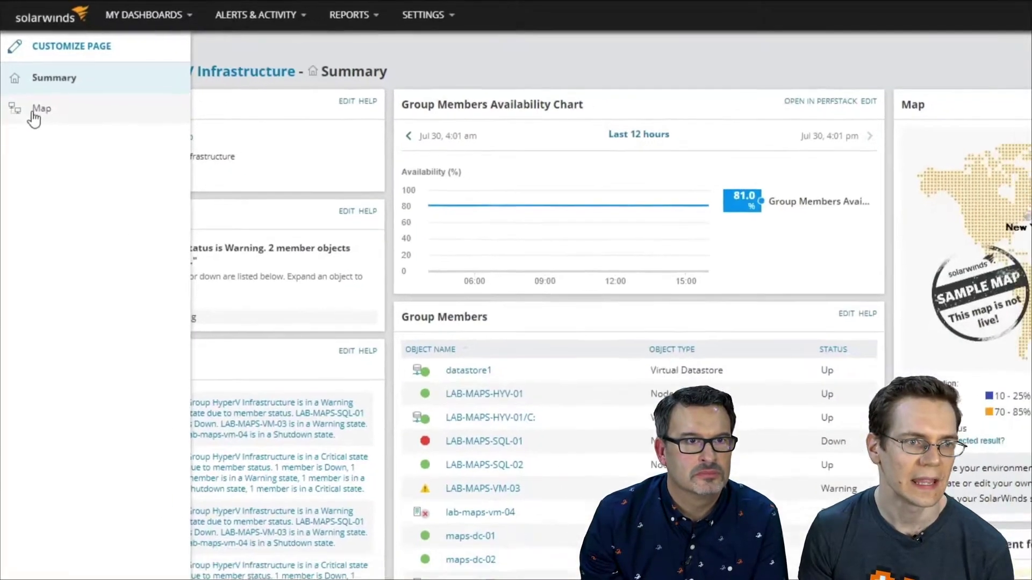
pyautogui.click(33, 115)
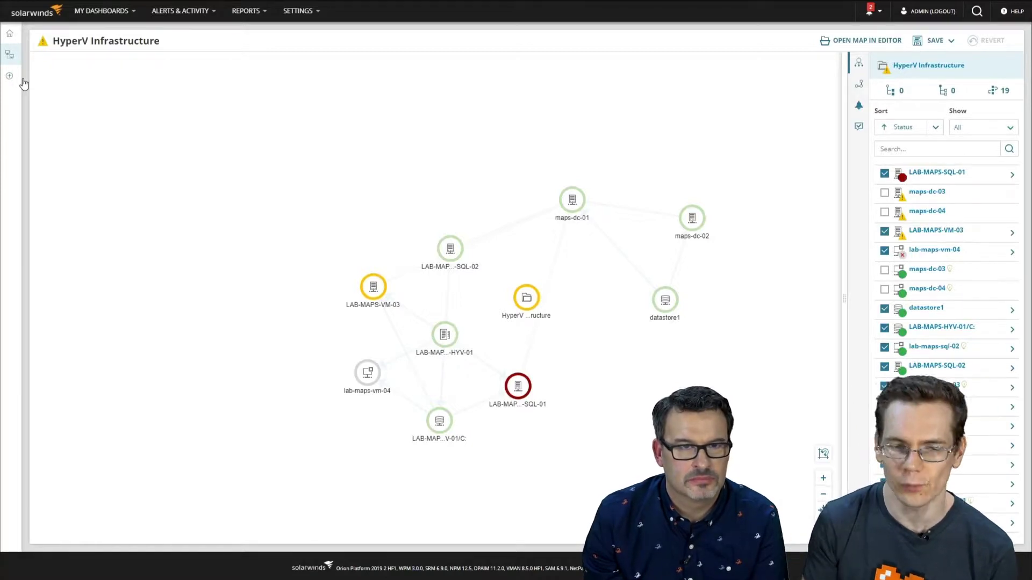
# Return to the Home summary and switch to the Virtual Infrastructure view.
pyautogui.moveTo(101, 13)
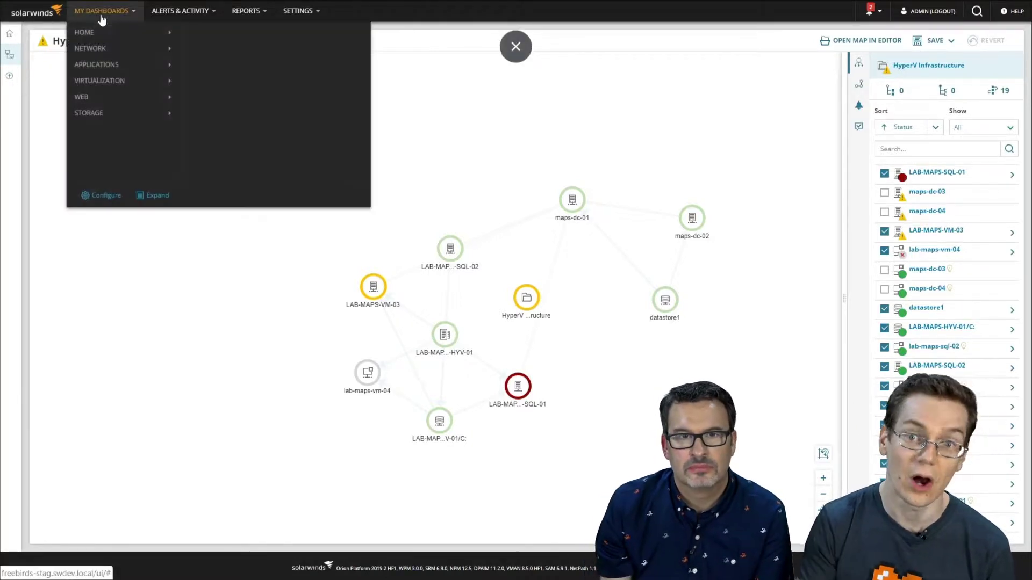
pyautogui.click(222, 48)
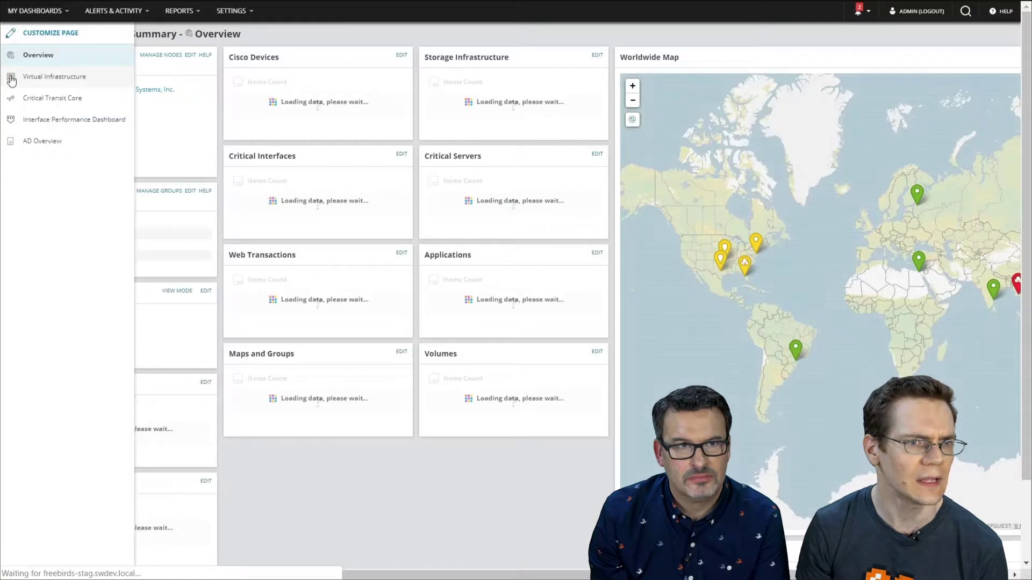
pyautogui.click(12, 80)
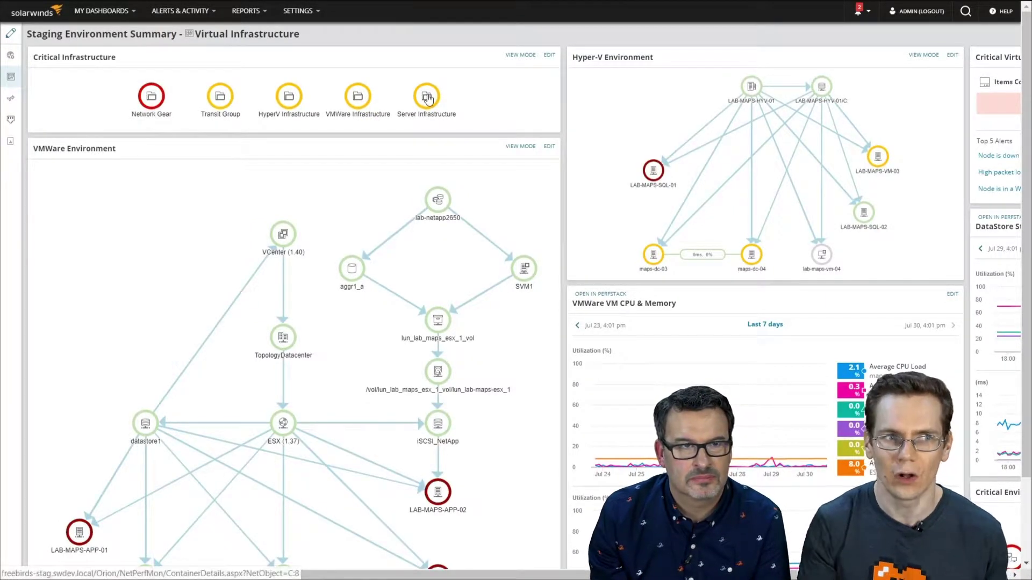
# View the Network Gear group's map, then return to the Home Summary dashboard.
pyautogui.click(149, 105)
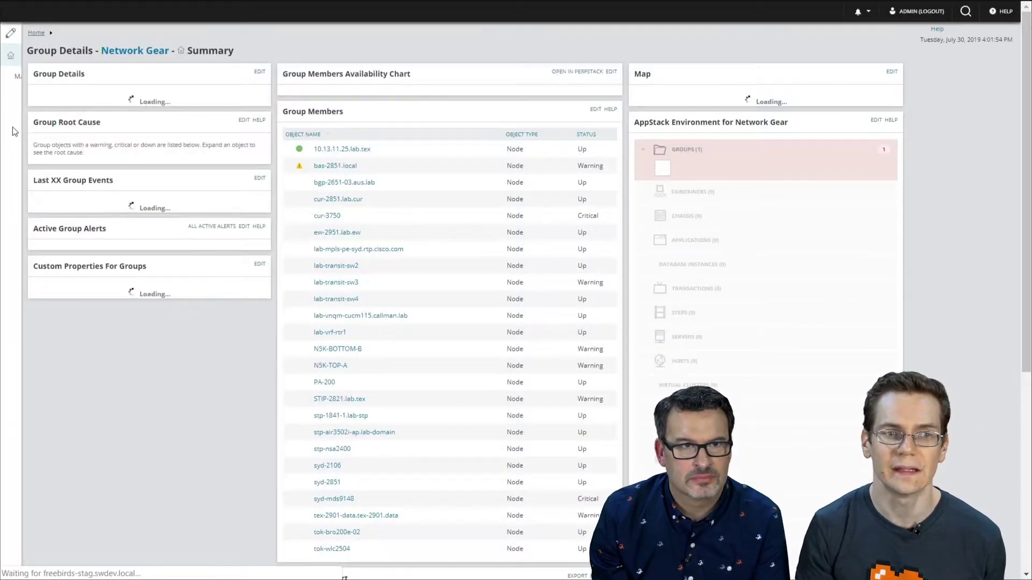
pyautogui.moveTo(10, 94)
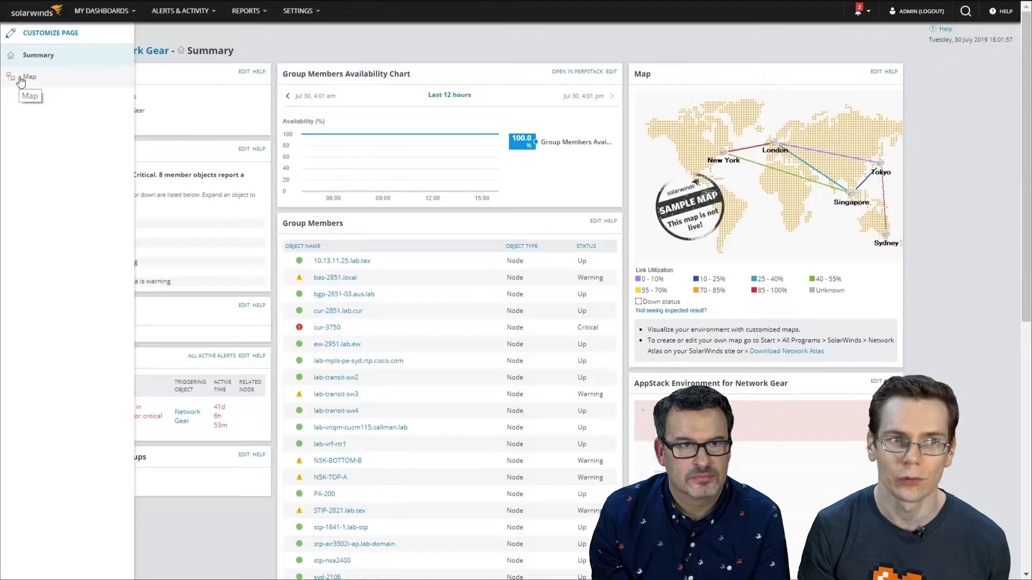
pyautogui.click(21, 78)
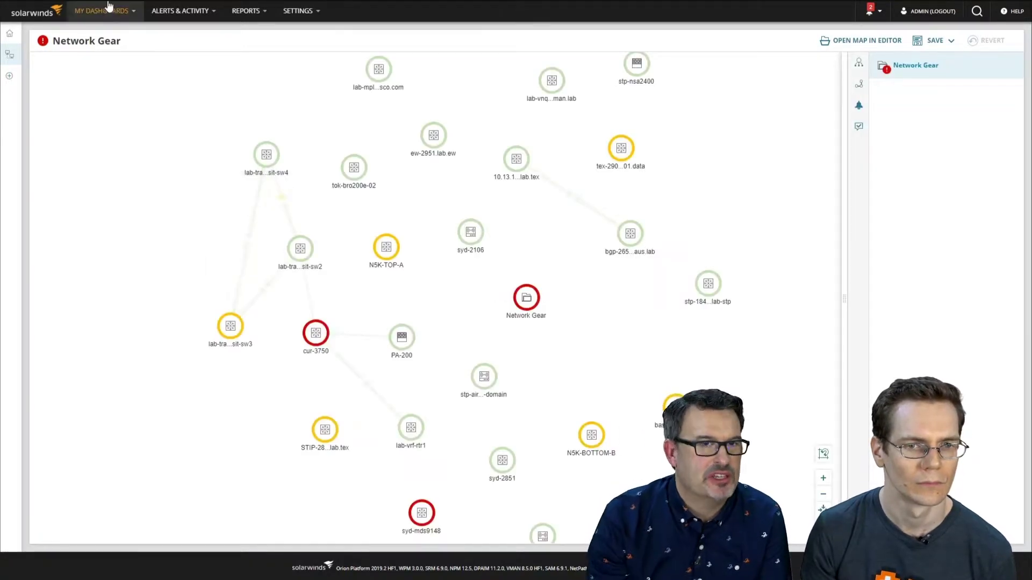
pyautogui.moveTo(110, 15)
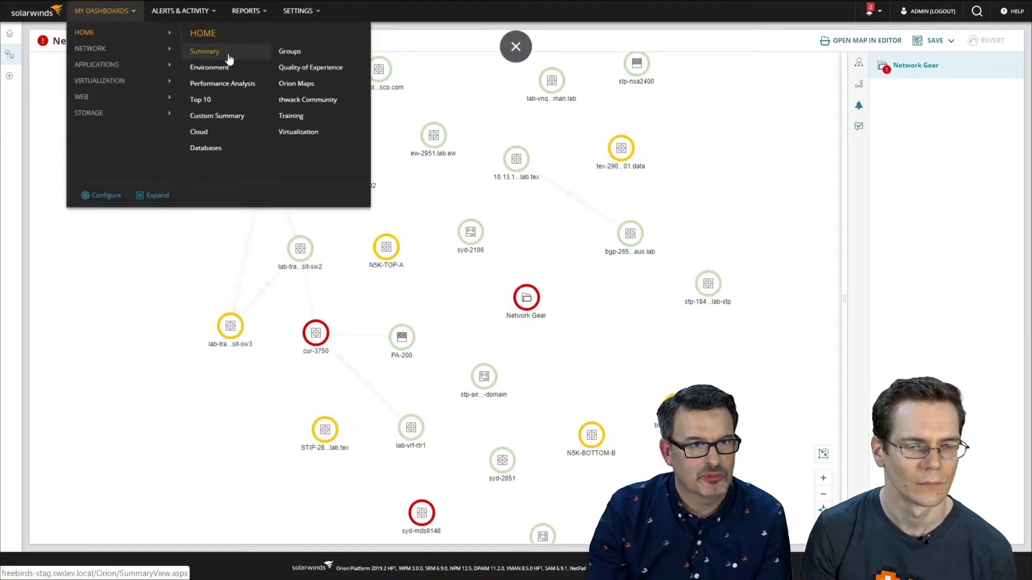
pyautogui.click(227, 53)
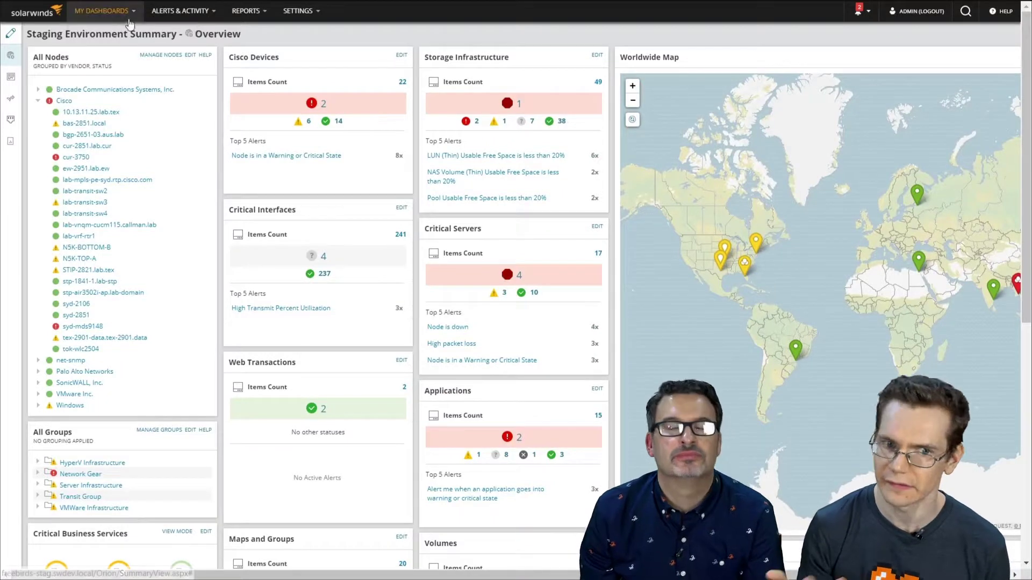
# In Main Settings & Administration, go to the Views section and start Add New View.
pyautogui.moveTo(129, 21)
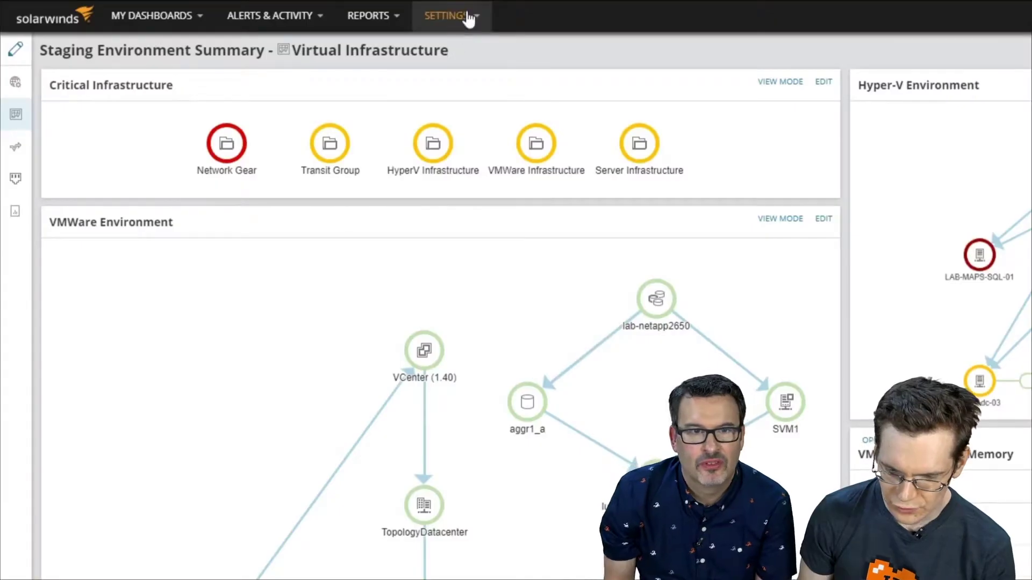
pyautogui.moveTo(467, 19)
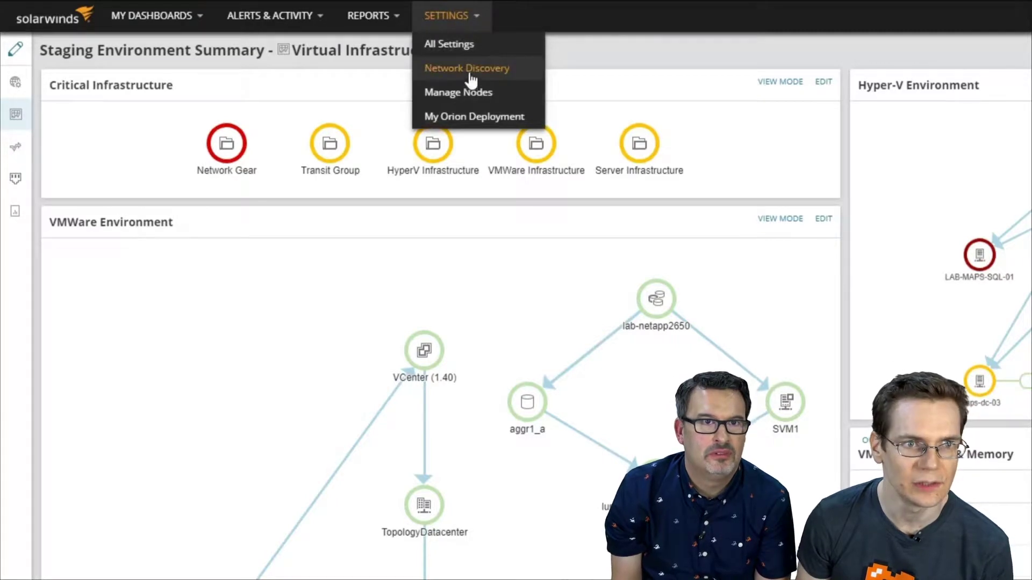
pyautogui.click(469, 47)
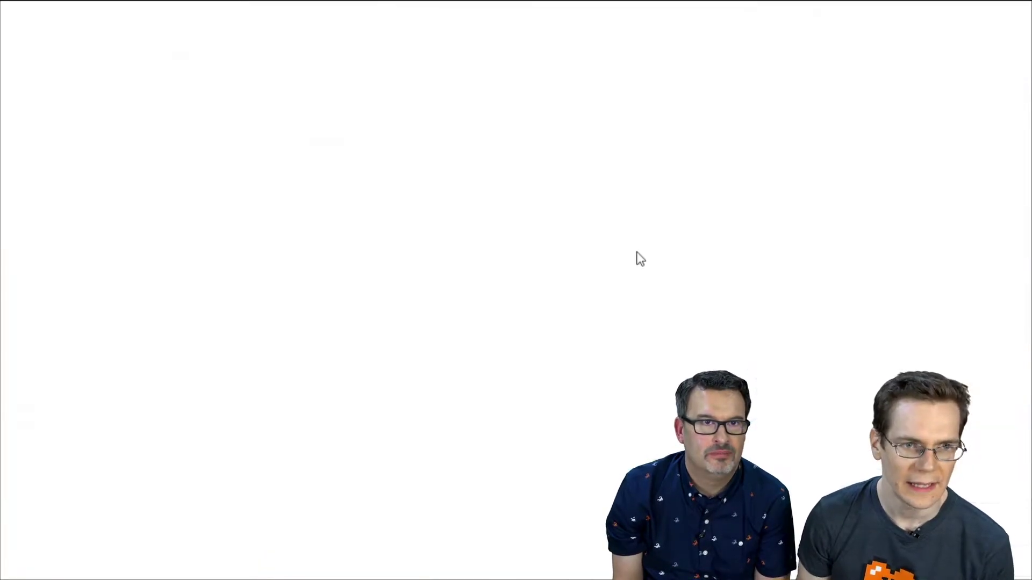
pyautogui.scroll(-1, 591, 376)
pyautogui.scroll(-8, 570, 488)
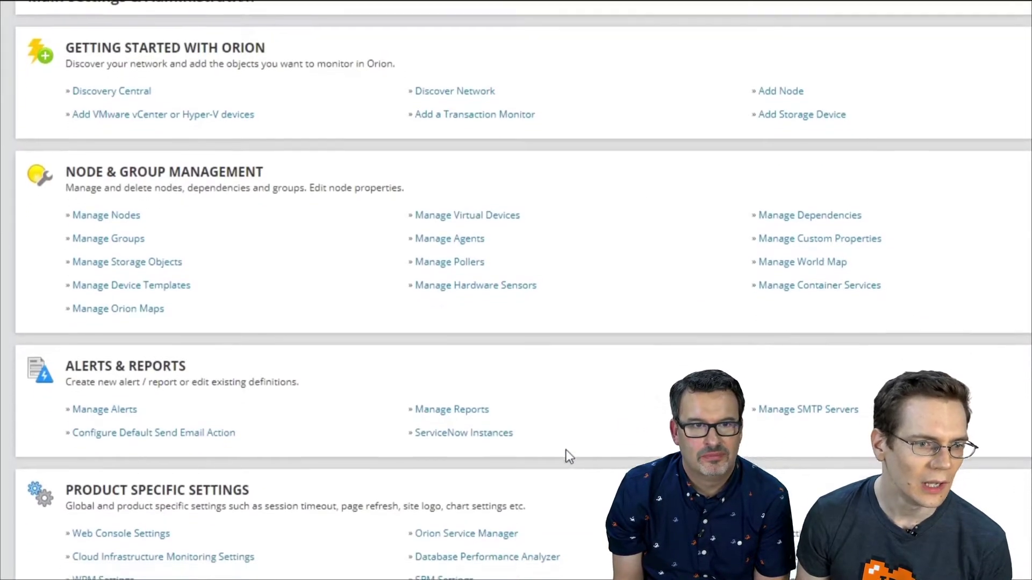
pyautogui.scroll(-6, 566, 335)
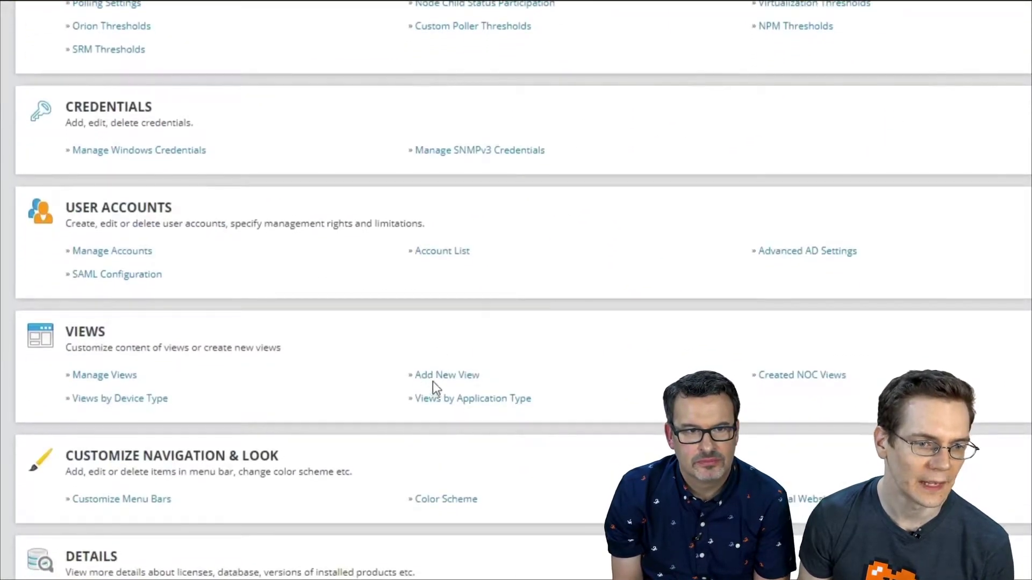
pyautogui.click(433, 383)
pyautogui.scroll(1, 62, 44)
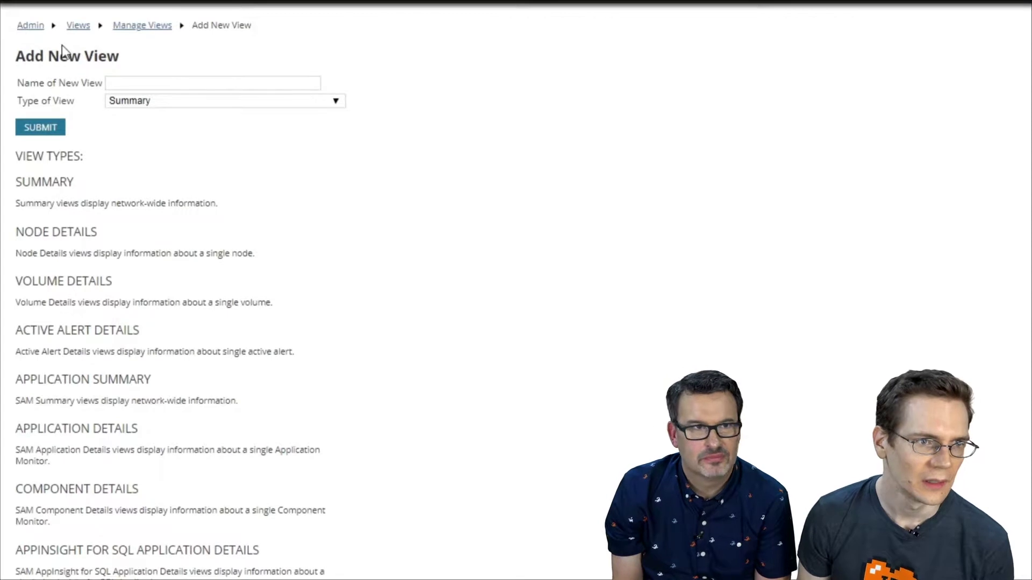
# Create the Summary view 'NOC VIEW 2' and add a second left-navigation tab.
pyautogui.click(141, 86)
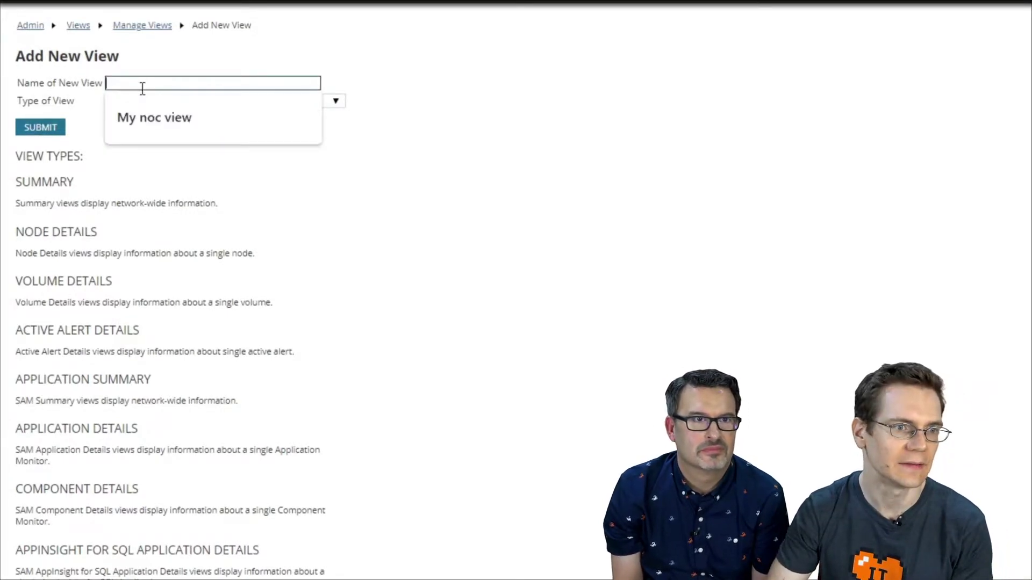
pyautogui.write('NOC VIEW @')
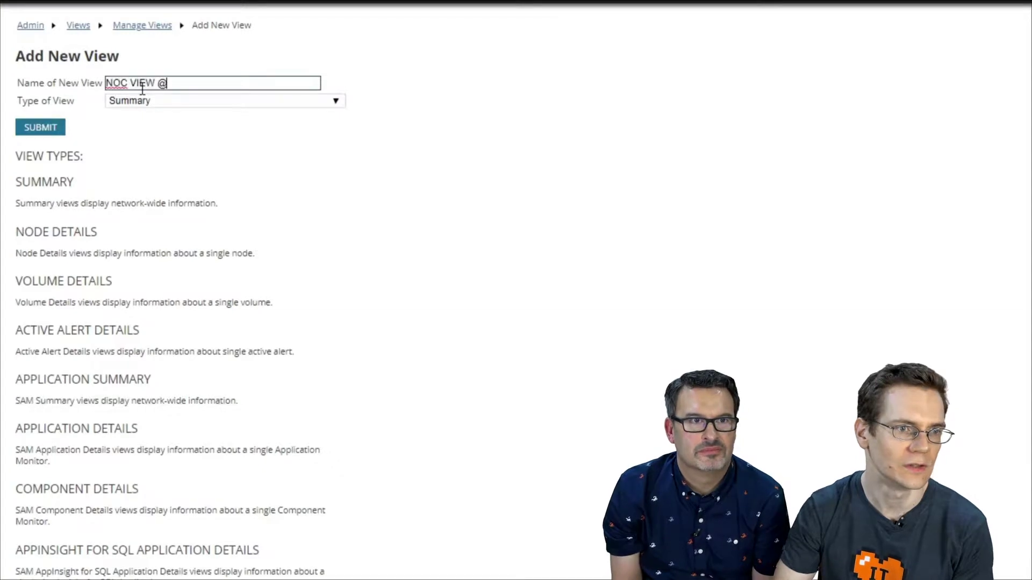
pyautogui.click(56, 130)
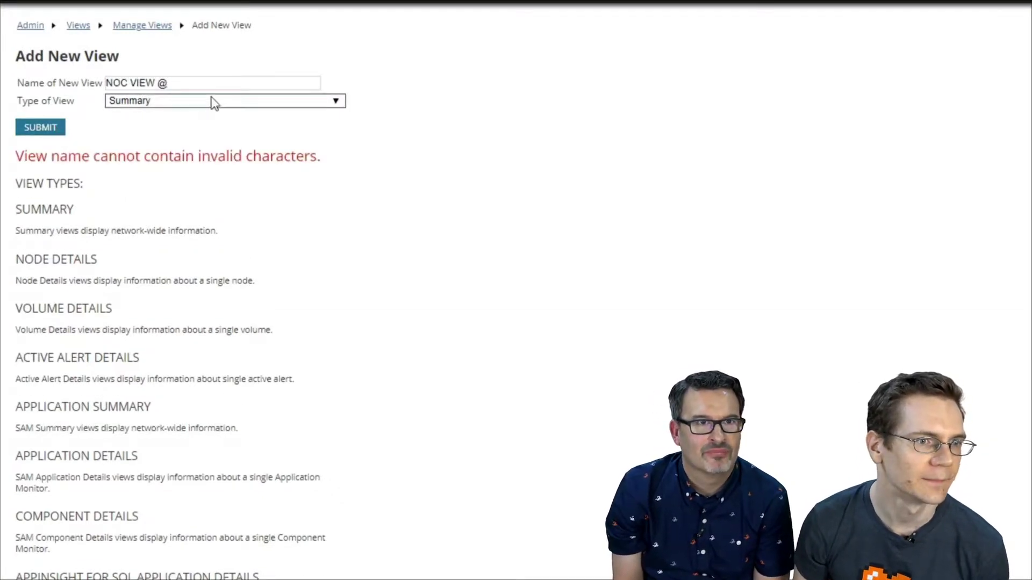
pyautogui.click(219, 80)
pyautogui.press('BackSpace')
pyautogui.write('2')
pyautogui.click(40, 128)
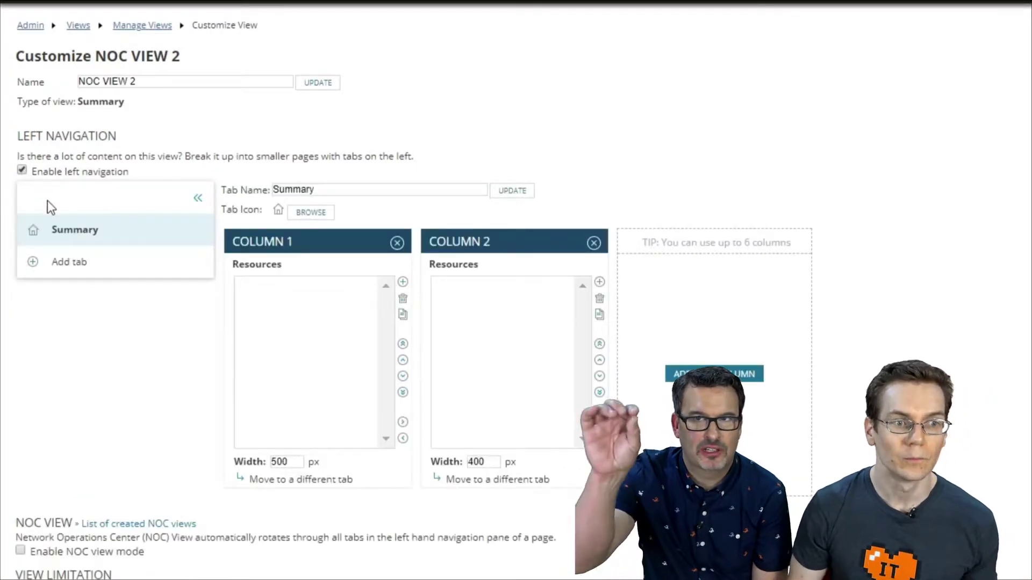
pyautogui.click(33, 262)
pyautogui.moveTo(402, 193); pyautogui.dragTo(217, 196)
# Name NOC VIEW 2's tabs 'Network' and 'Apps' and enable NOC view mode.
pyautogui.write('Network')
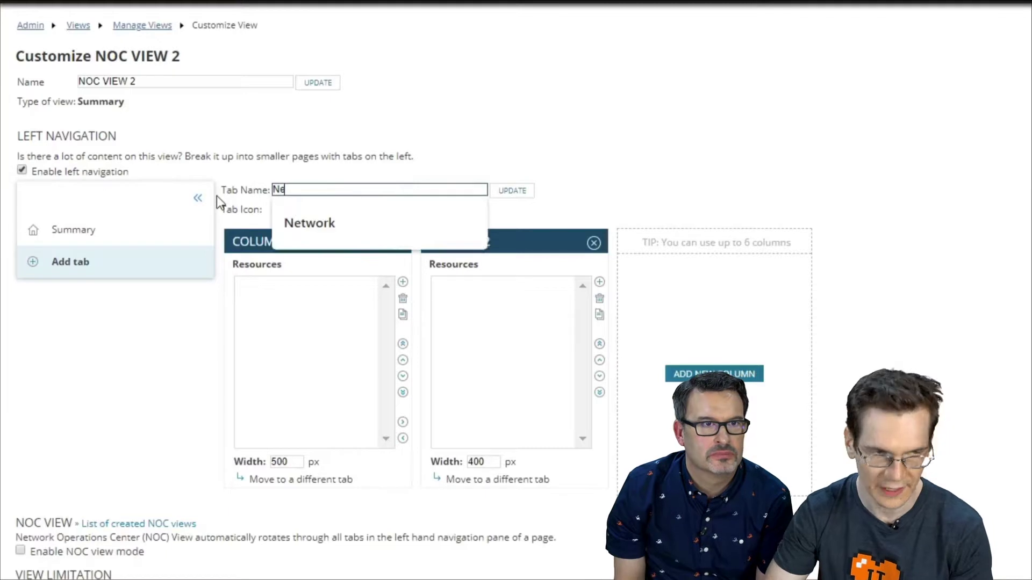
pyautogui.click(511, 192)
pyautogui.click(72, 294)
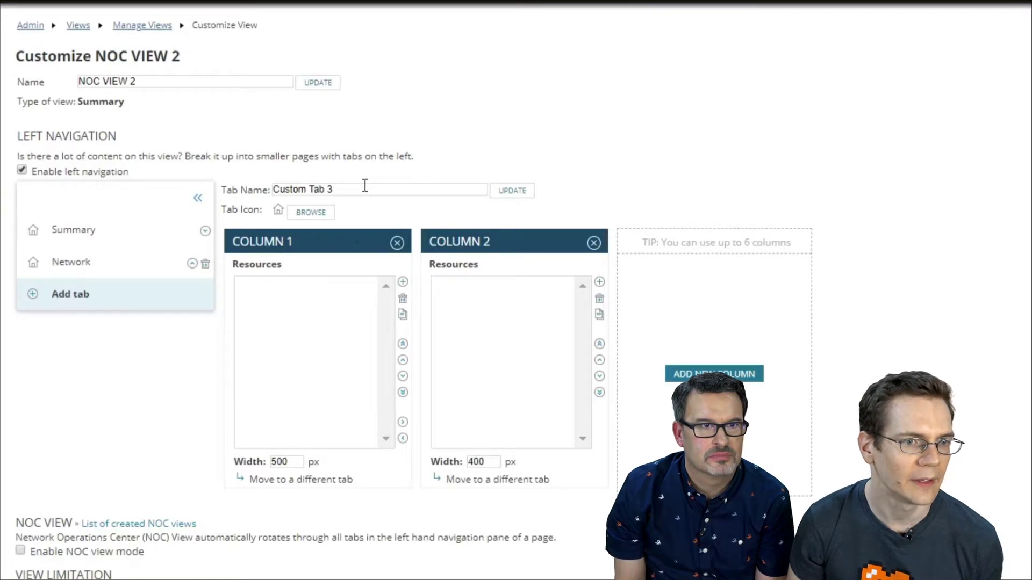
pyautogui.click(365, 186)
pyautogui.write('App')
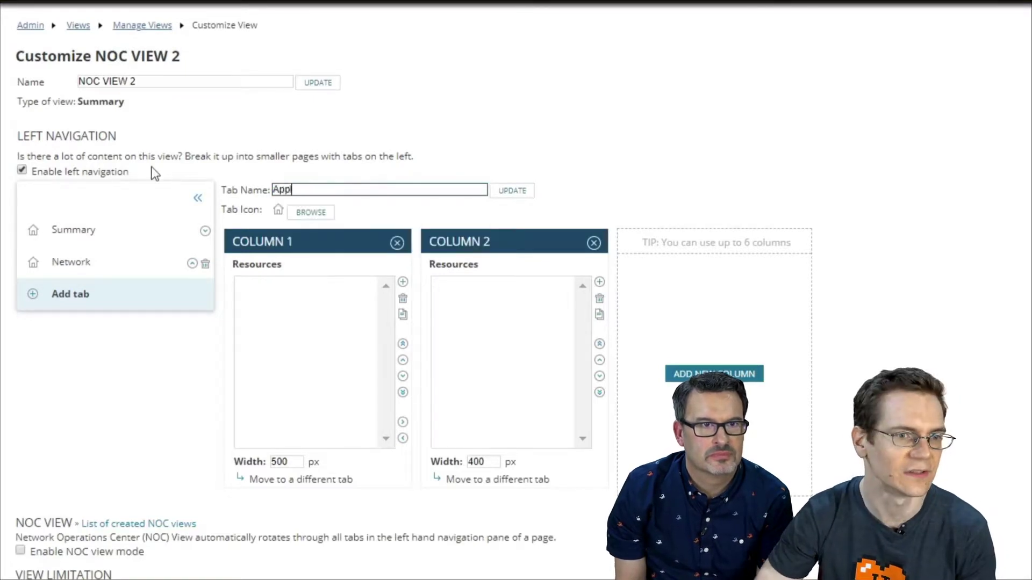
pyautogui.write('licatio')
pyautogui.hotkey('ctrl', 'a')
pyautogui.write('Apps')
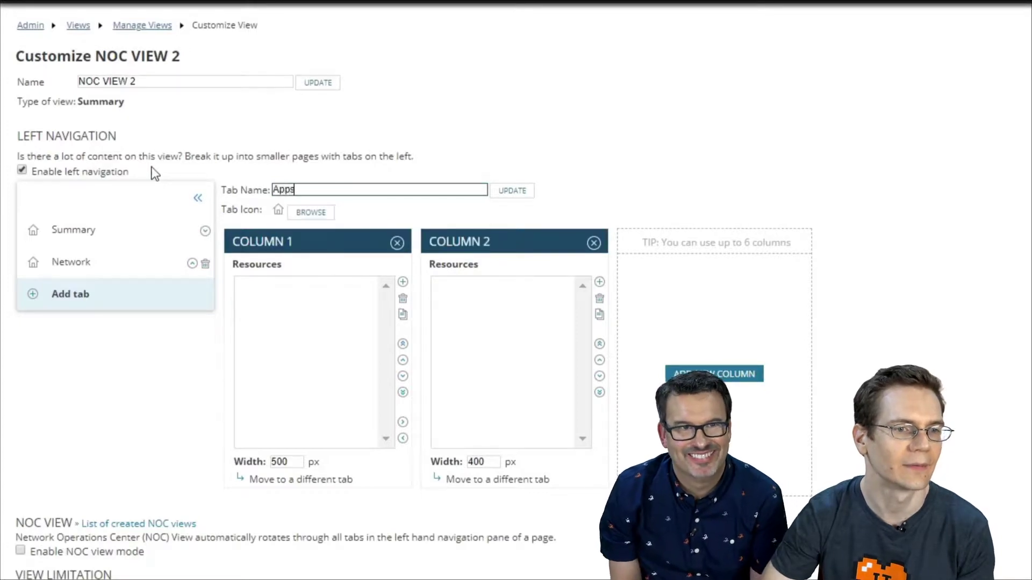
pyautogui.click(513, 191)
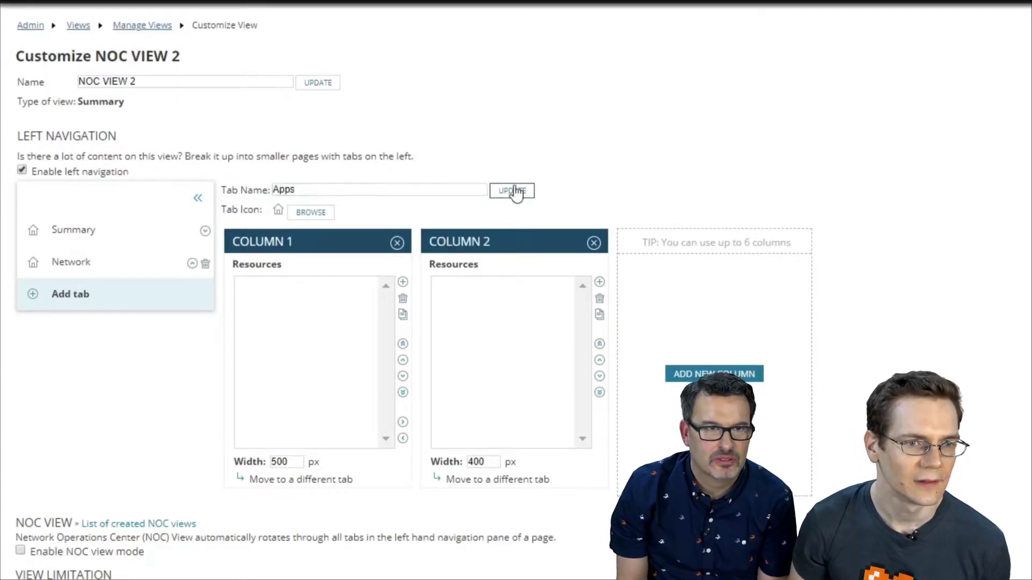
pyautogui.click(21, 551)
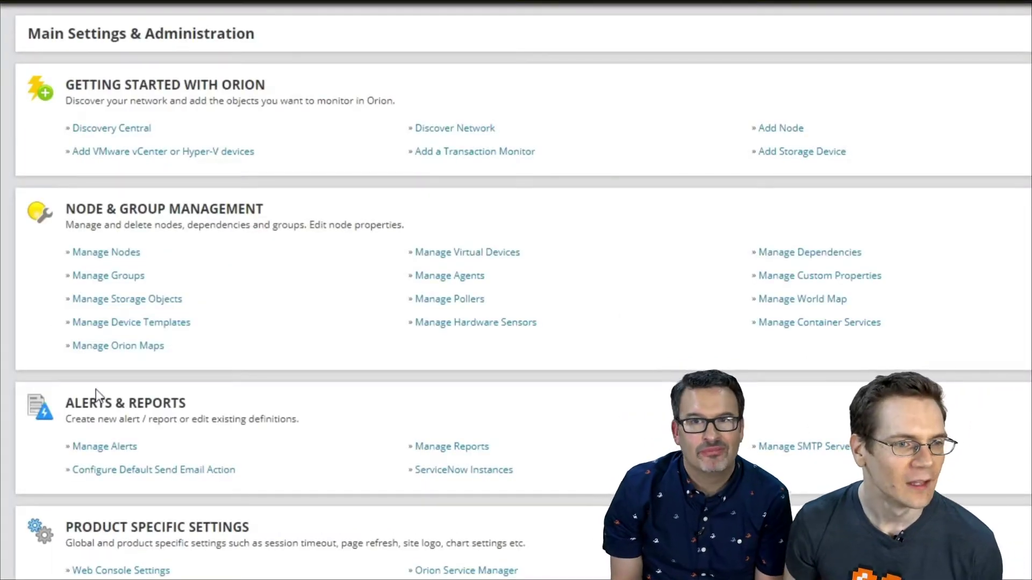
# Edit the NOC VIEW 2 - Network view and open Add Resource for Column 1.
pyautogui.moveTo(147, 4)
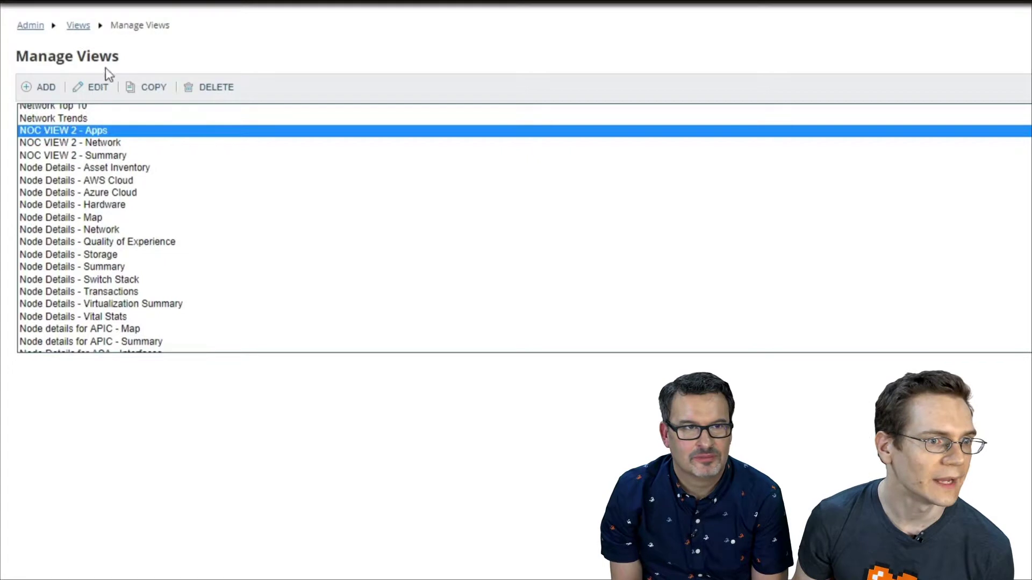
pyautogui.click(85, 143)
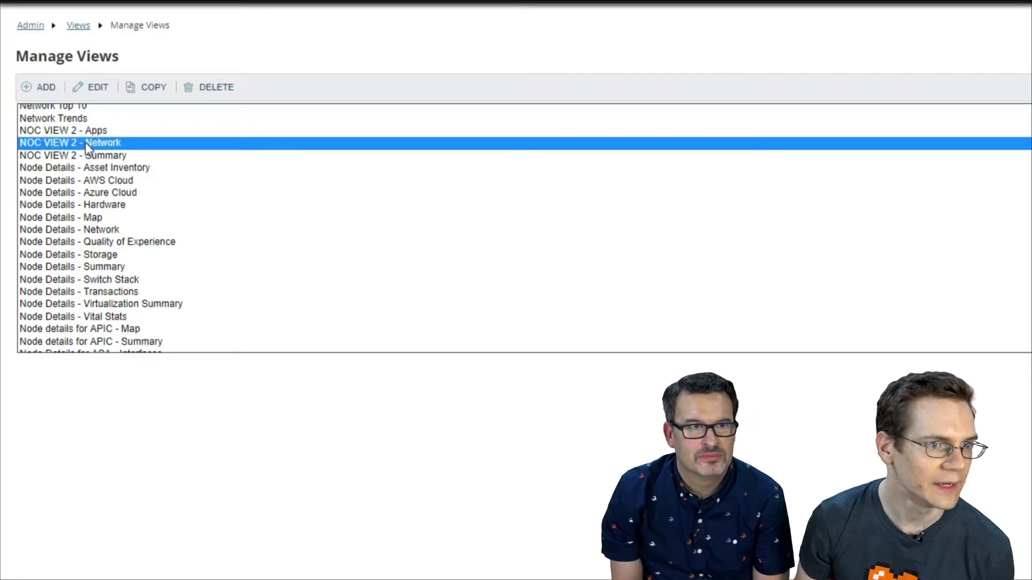
pyautogui.click(94, 91)
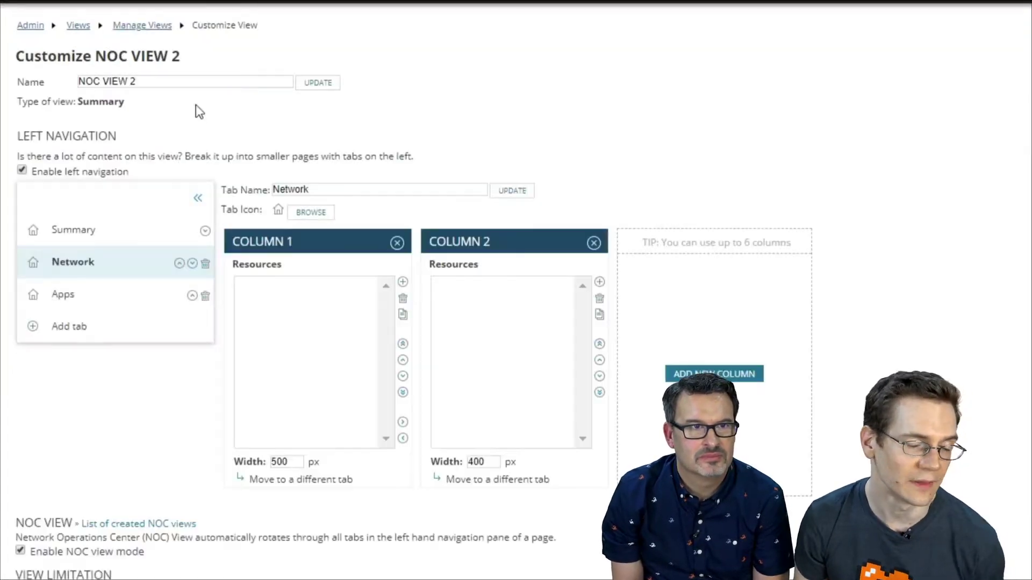
pyautogui.click(343, 323)
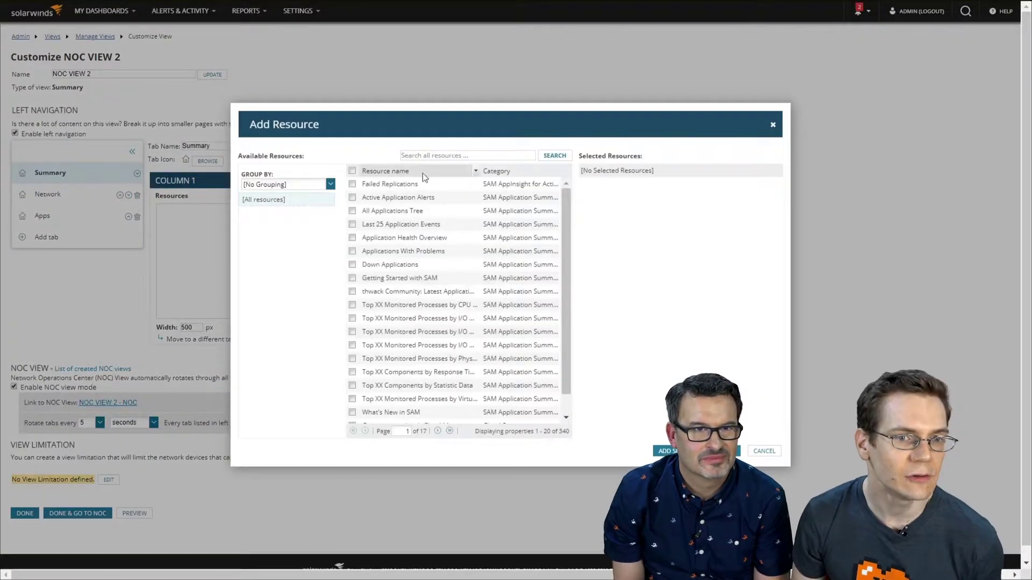
# Add the Orion Map resource to the Network tab's first column, then save and show the NOC view.
pyautogui.click(449, 155)
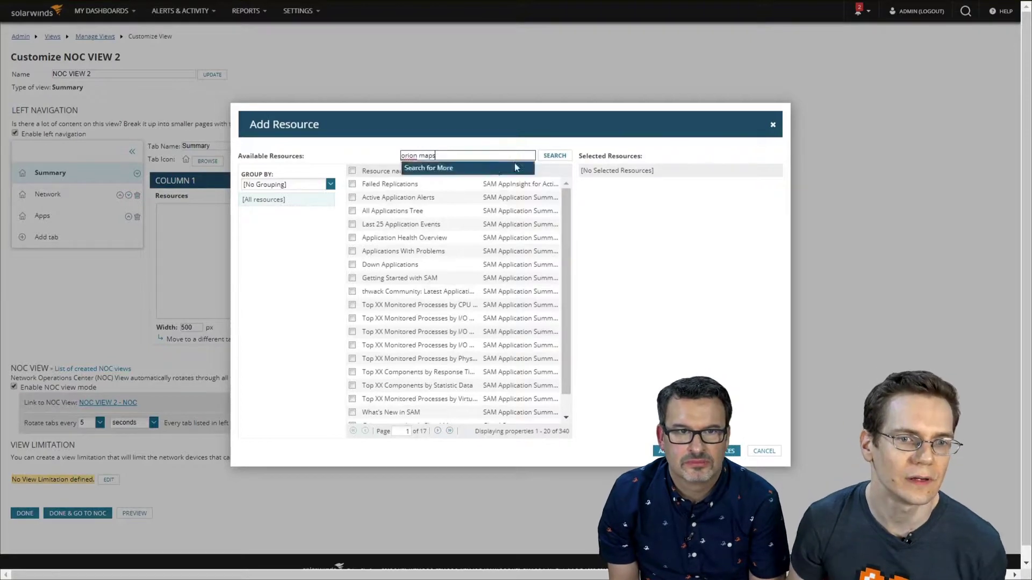
pyautogui.click(567, 155)
pyautogui.click(353, 184)
pyautogui.click(693, 451)
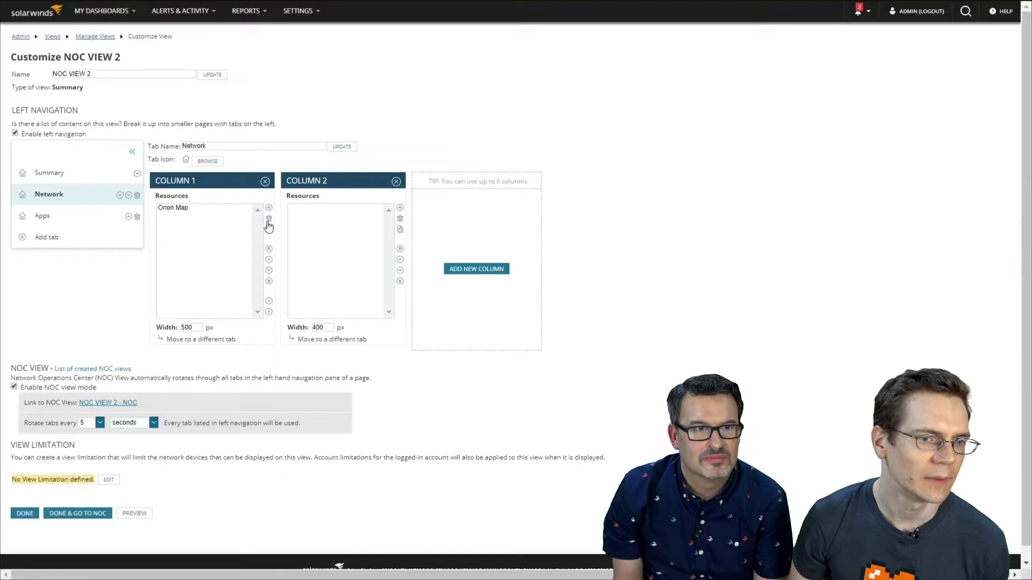
pyautogui.click(92, 472)
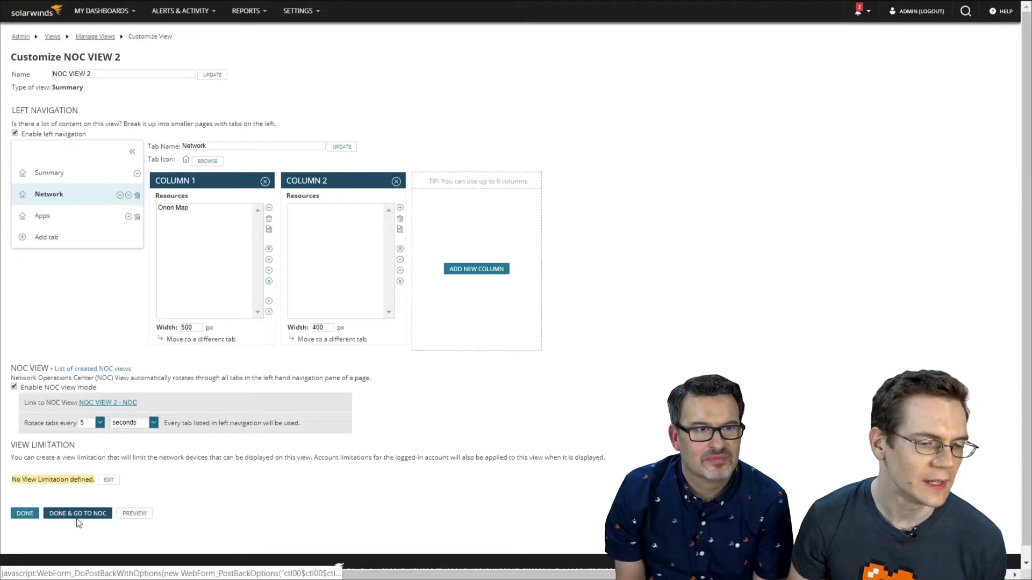
pyautogui.click(76, 517)
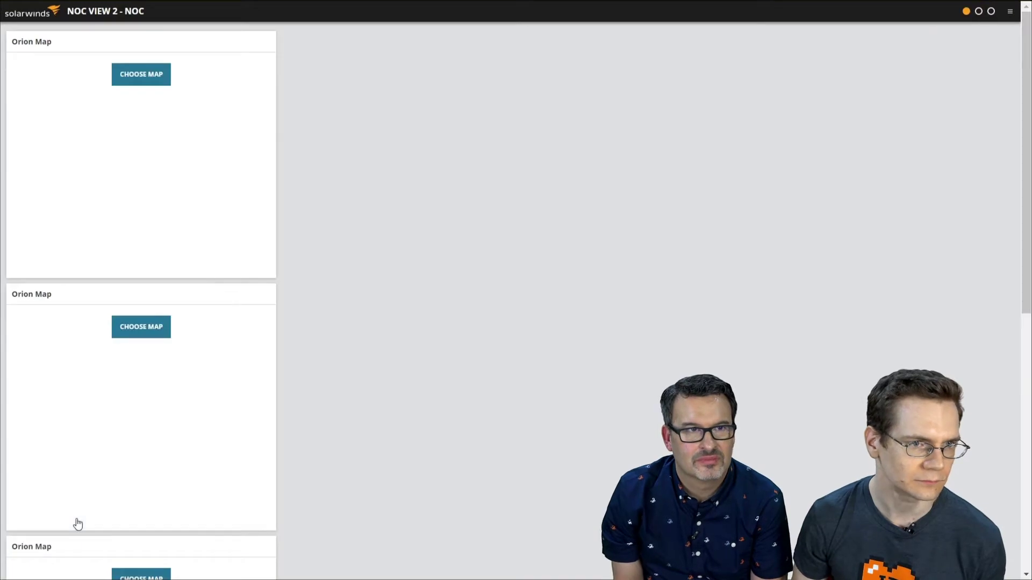
# Assign the Critical Business Services map to the top Orion Map widget.
pyautogui.click(124, 75)
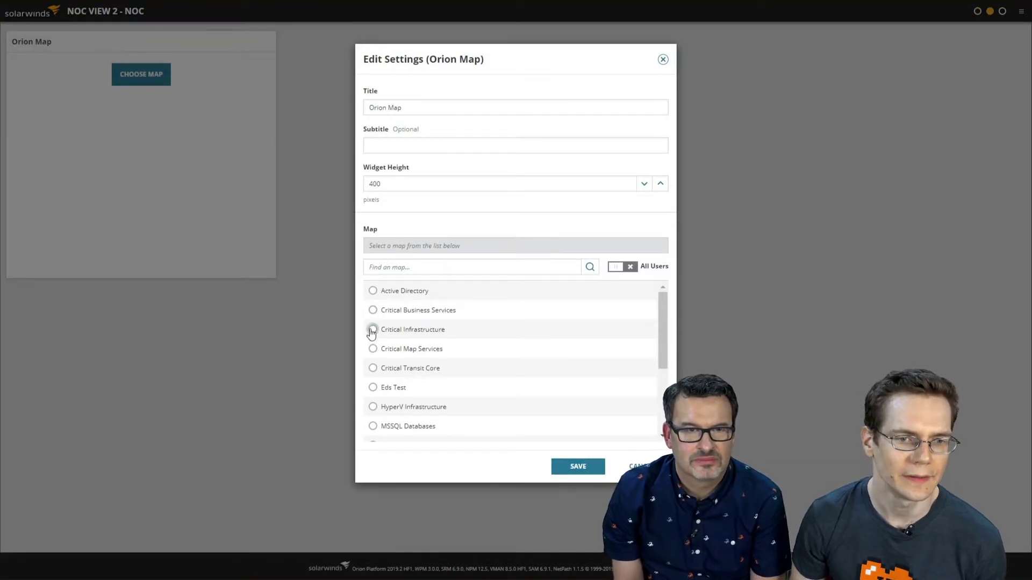
pyautogui.click(372, 310)
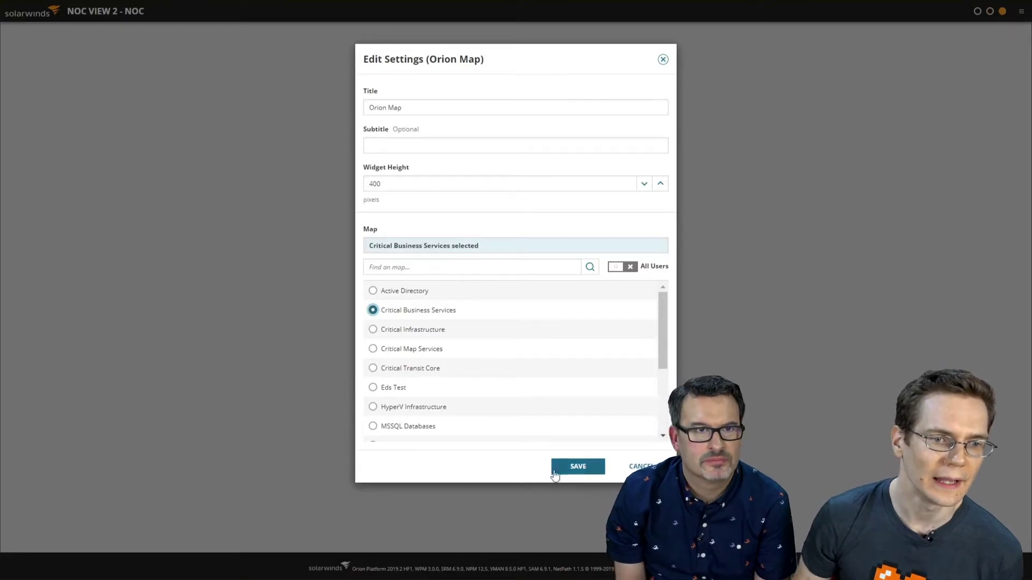
pyautogui.click(573, 467)
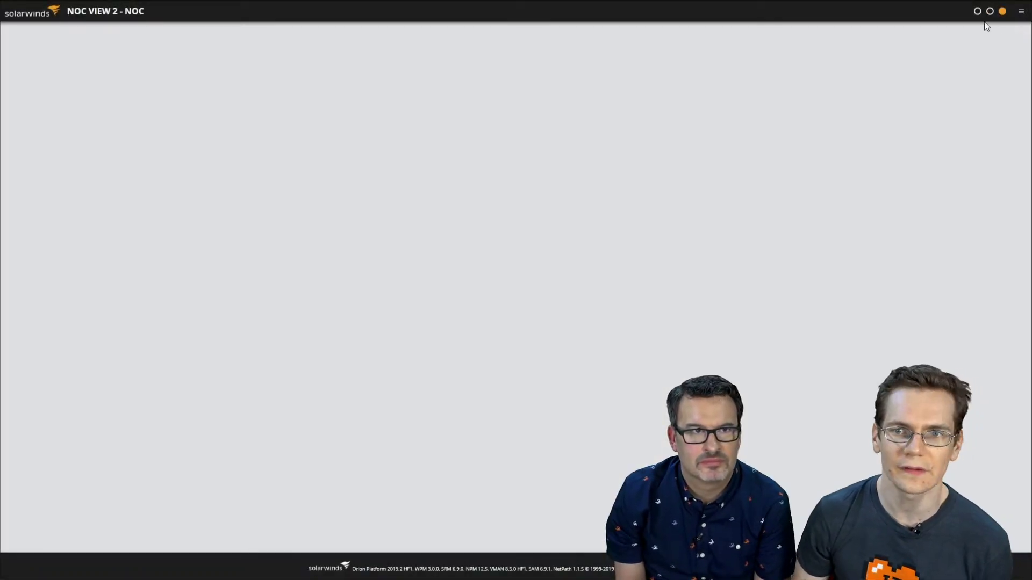
# On the second NOC page, assign the Critical Infrastructure map to the Orion Map widget.
pyautogui.click(990, 12)
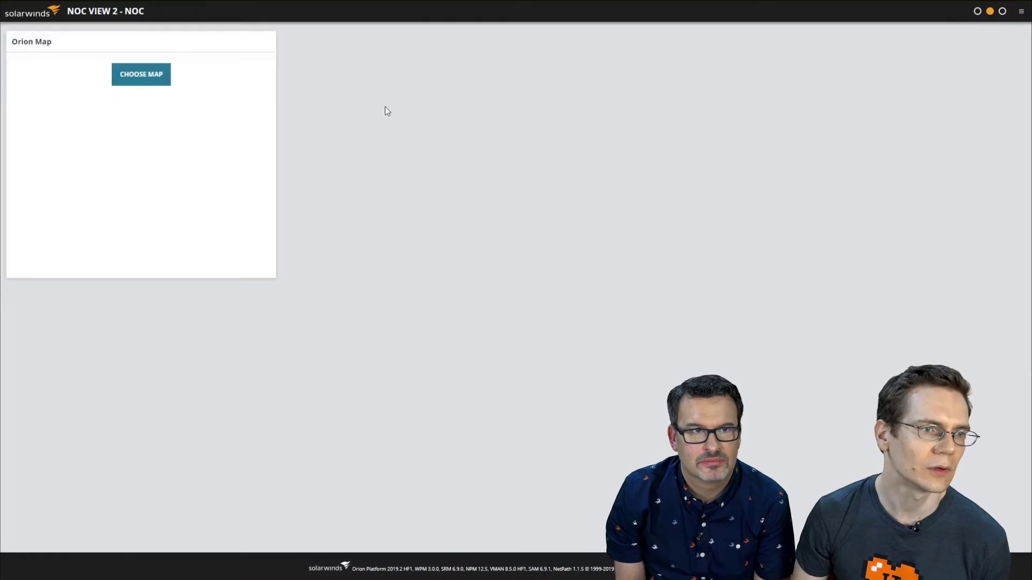
pyautogui.click(133, 81)
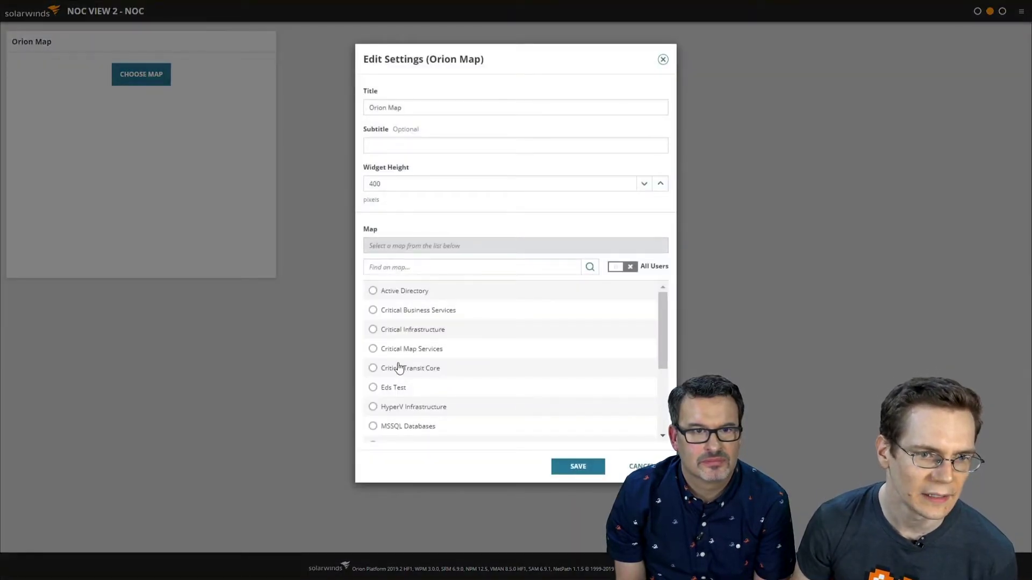
pyautogui.click(372, 330)
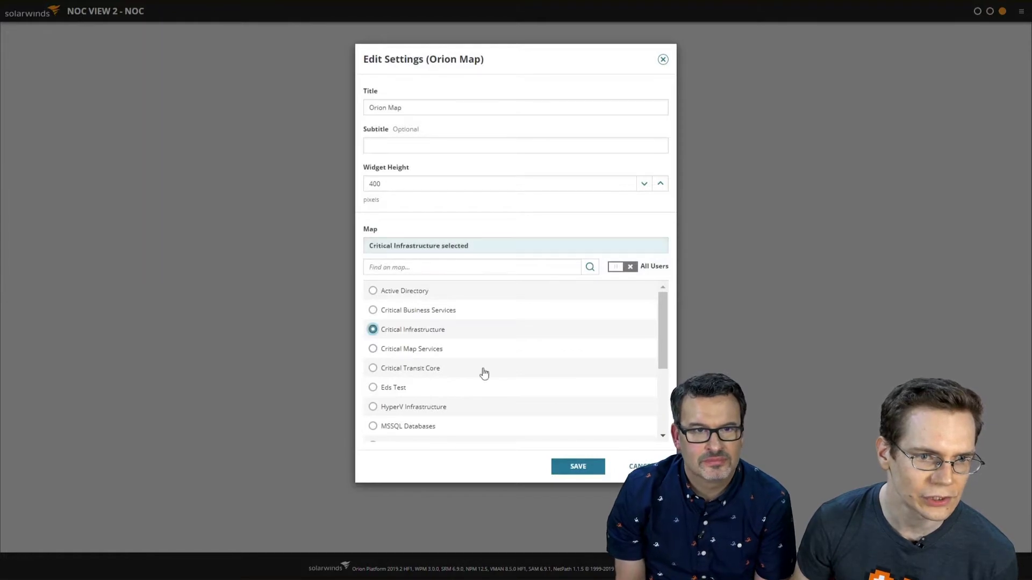
pyautogui.click(573, 467)
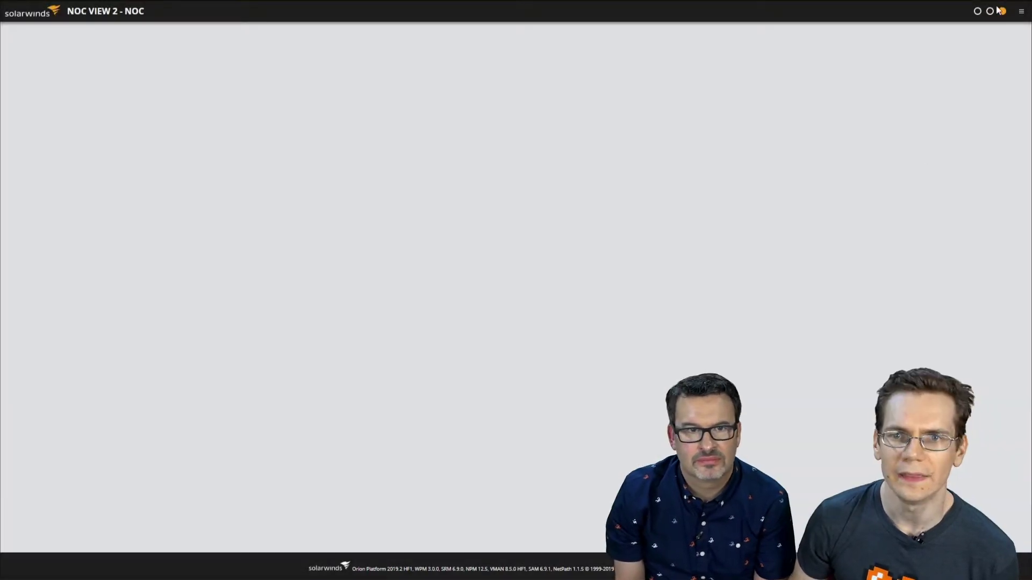
# Cycle through the NOC VIEW 2 pages, ending on the second page.
pyautogui.click(1001, 10)
pyautogui.click(1002, 12)
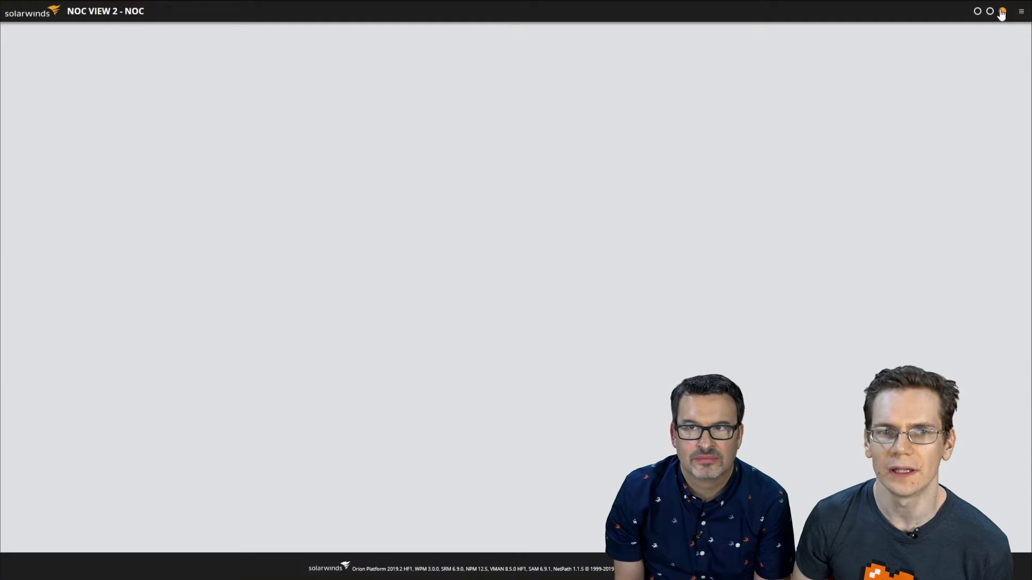
pyautogui.click(991, 11)
pyautogui.click(991, 16)
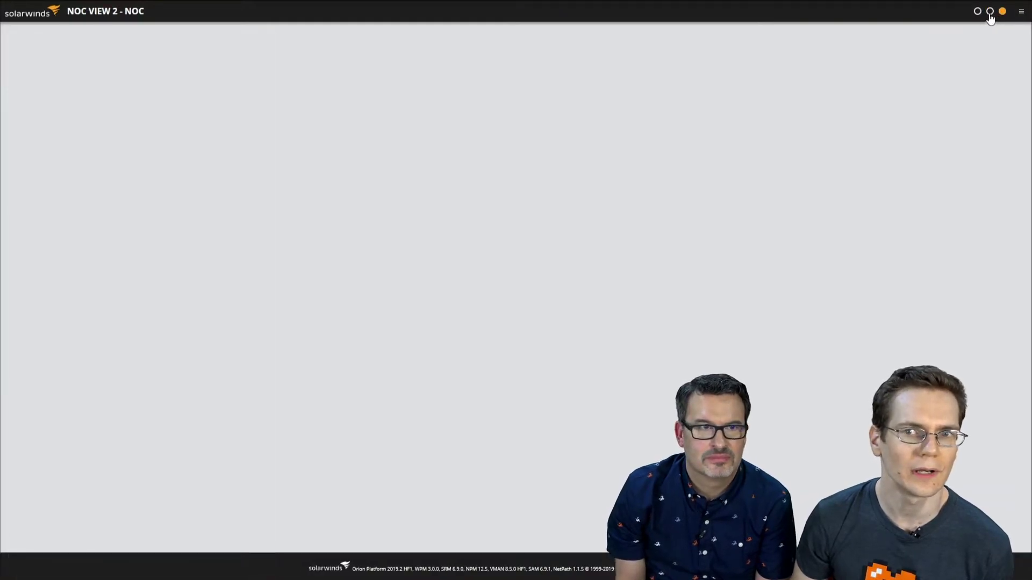
pyautogui.click(989, 12)
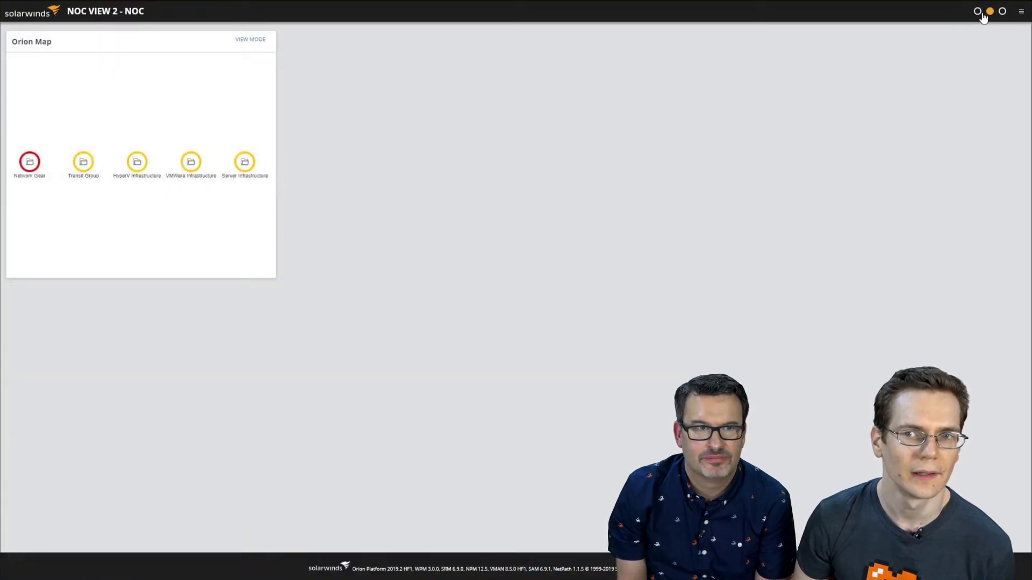
# Switch to the first NOC page to check its Orion Map.
pyautogui.click(977, 12)
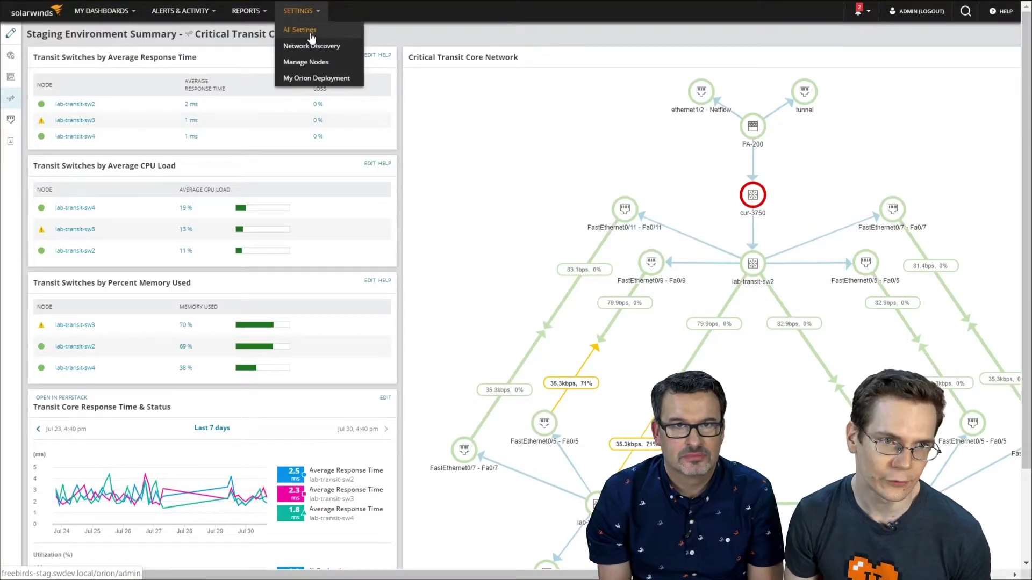
# Go through the settings page to Manage Dependencies under Node & Group Management.
pyautogui.click(311, 37)
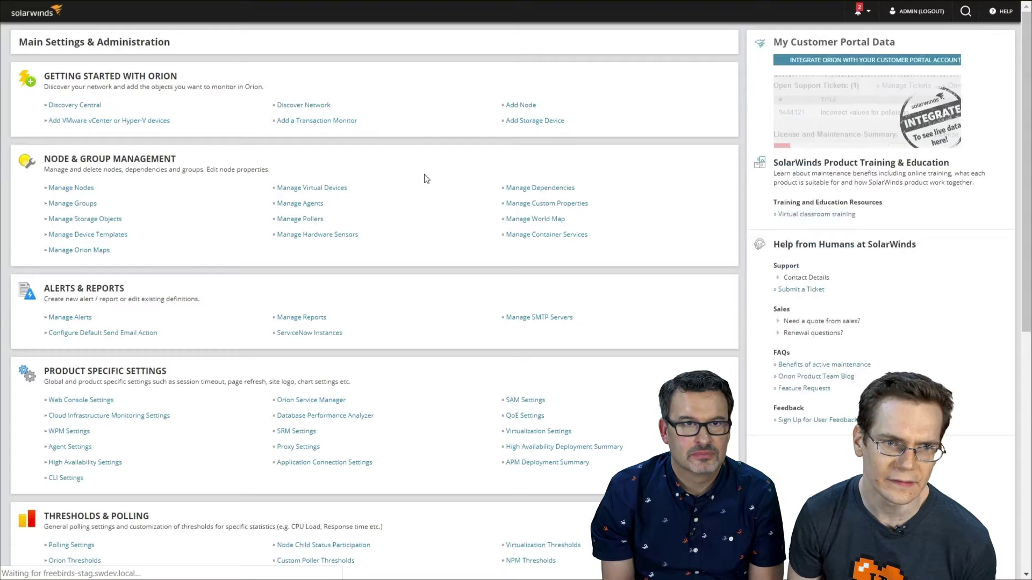
pyautogui.click(541, 189)
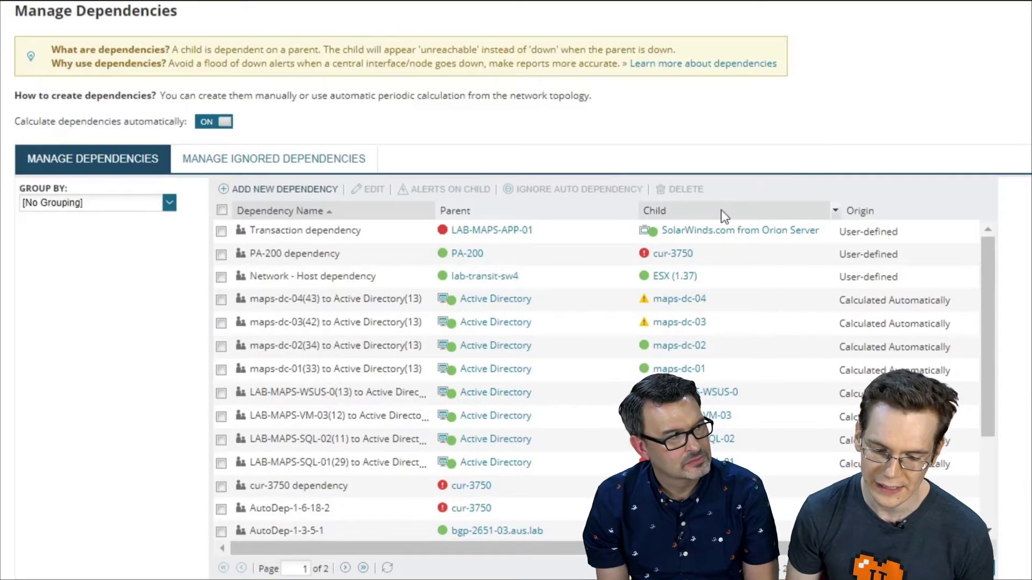
# Start a new dependency with the Cisco node lab-transit-sw2 as parent and continue to Choose Child.
pyautogui.click(277, 190)
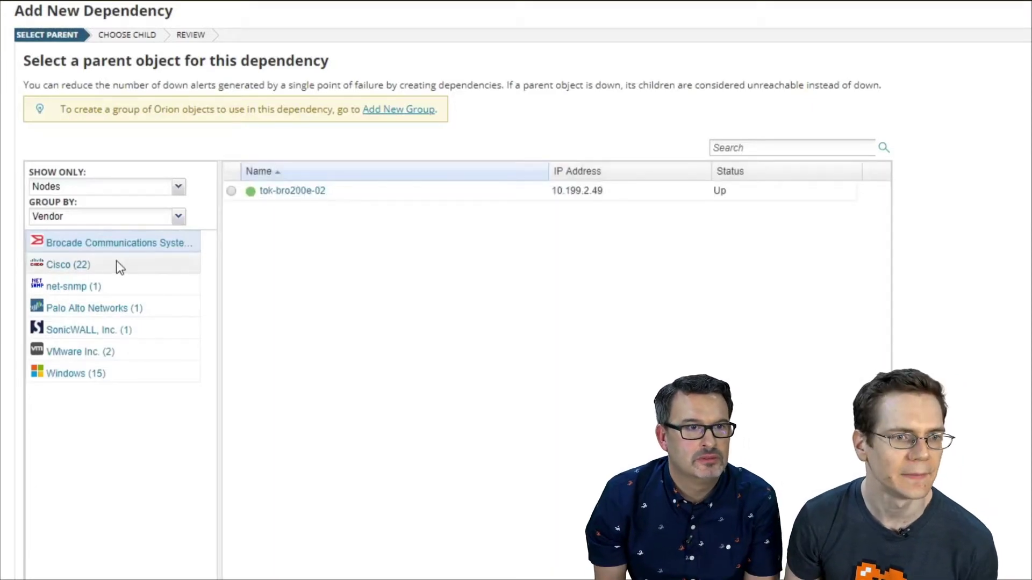
pyautogui.click(120, 267)
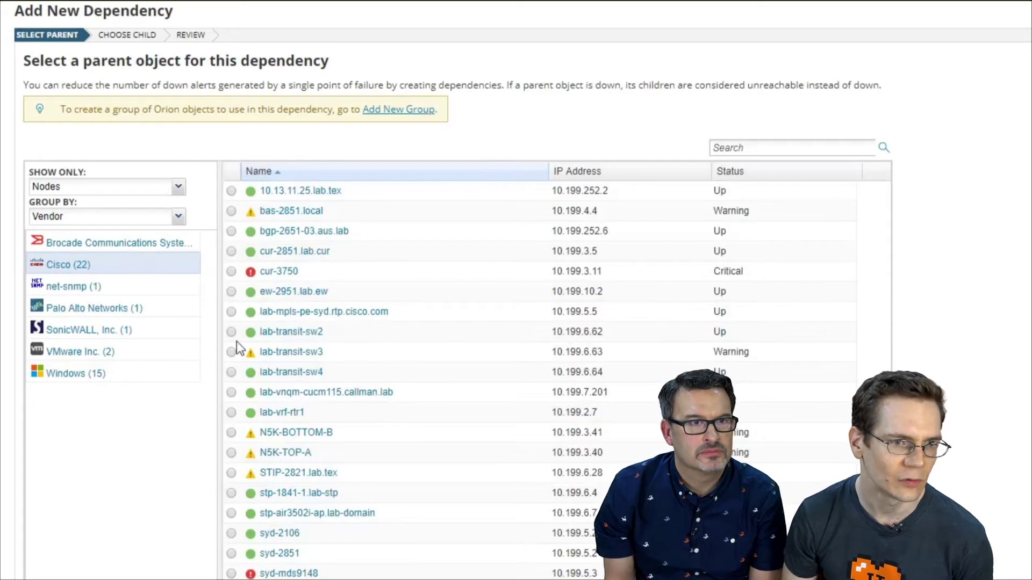
pyautogui.click(232, 332)
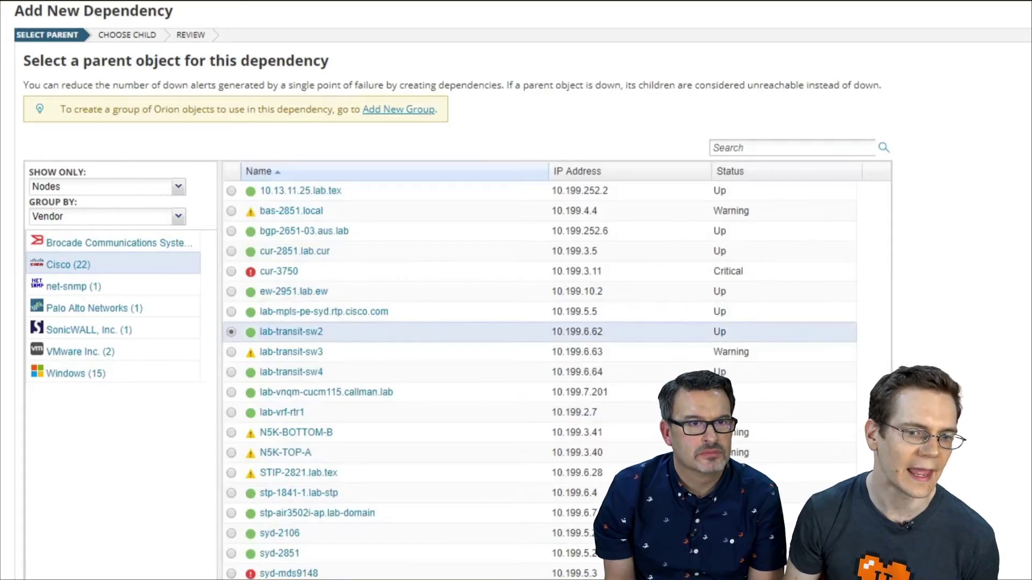
pyautogui.click(795, 579)
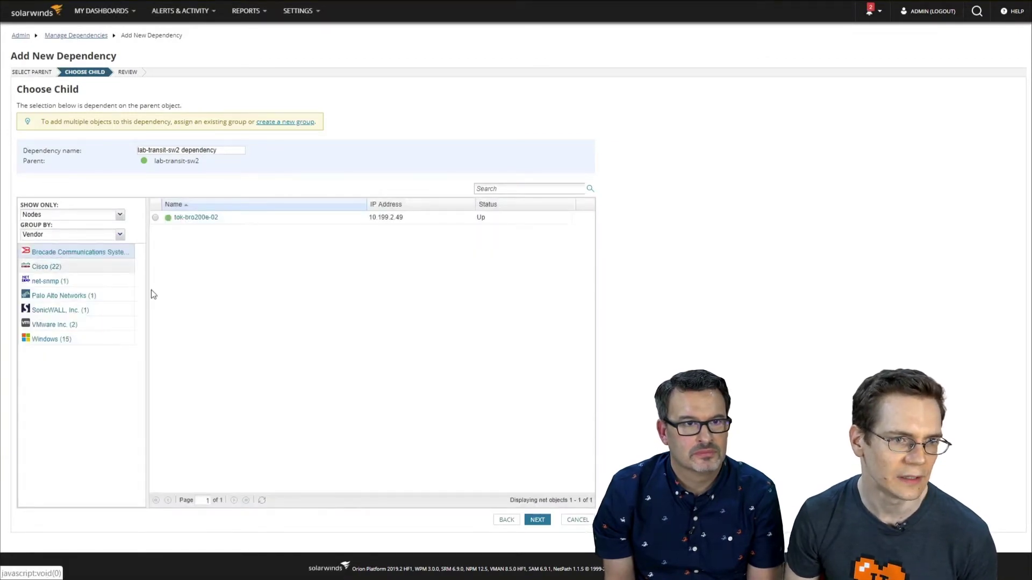
# Submit the dependency with tok-bro200e-02 as child, then open lab-transit-sw2's node details.
pyautogui.click(156, 218)
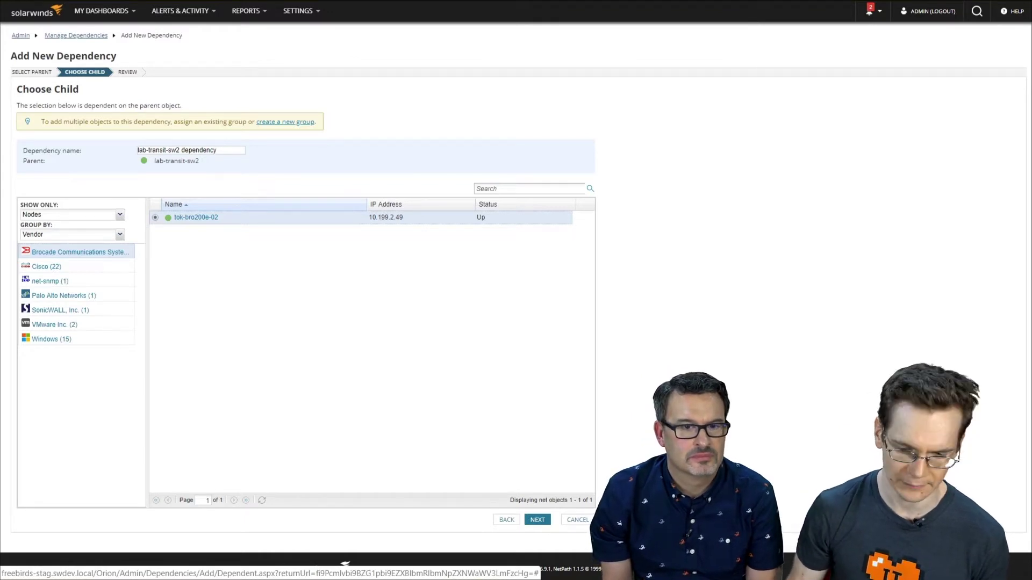
pyautogui.click(538, 519)
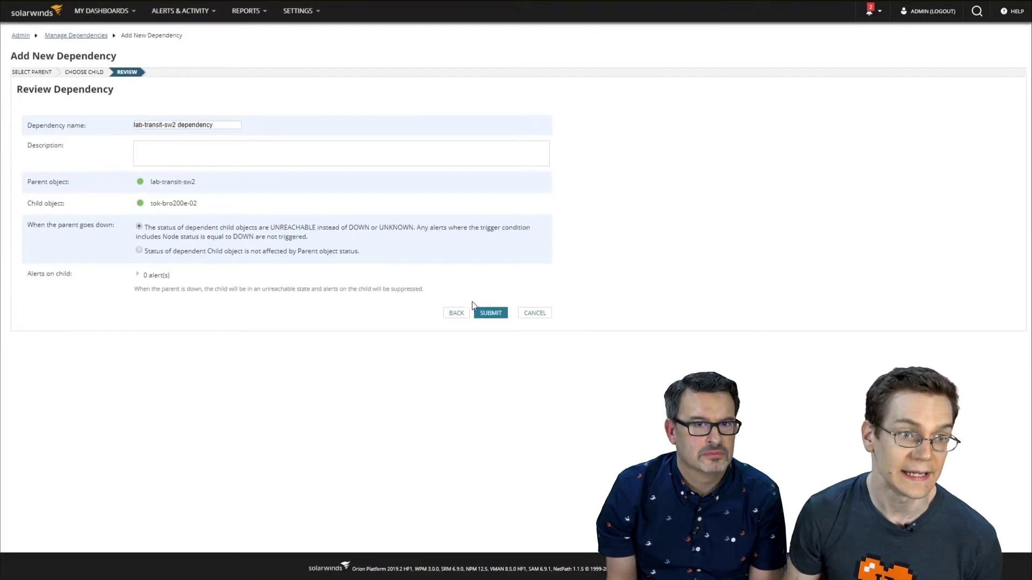
pyautogui.click(491, 313)
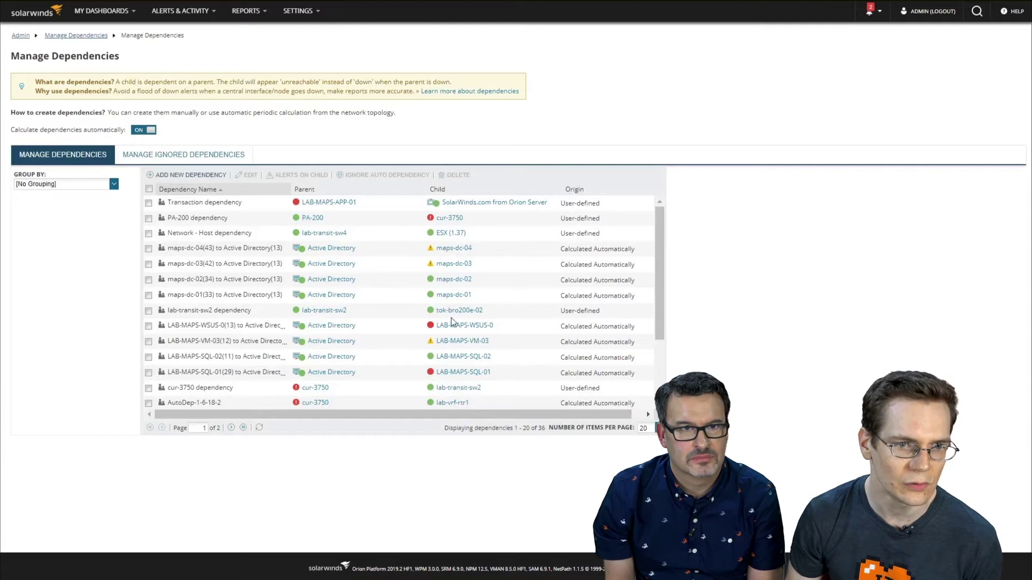
pyautogui.click(337, 314)
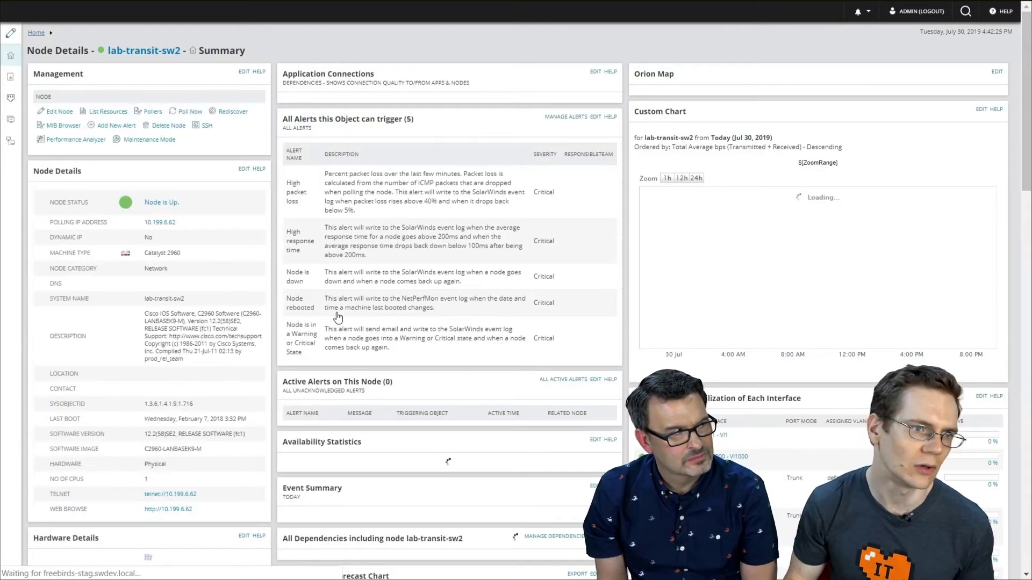
# Show lab-transit-sw2's Orion Map from the node details page's left navigation bar.
pyautogui.moveTo(13, 151)
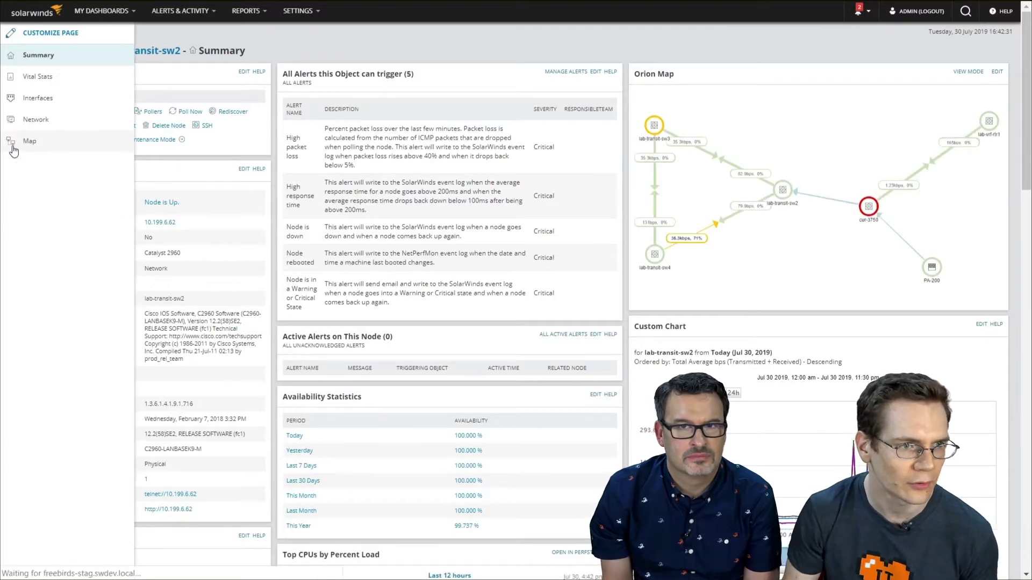
pyautogui.click(14, 150)
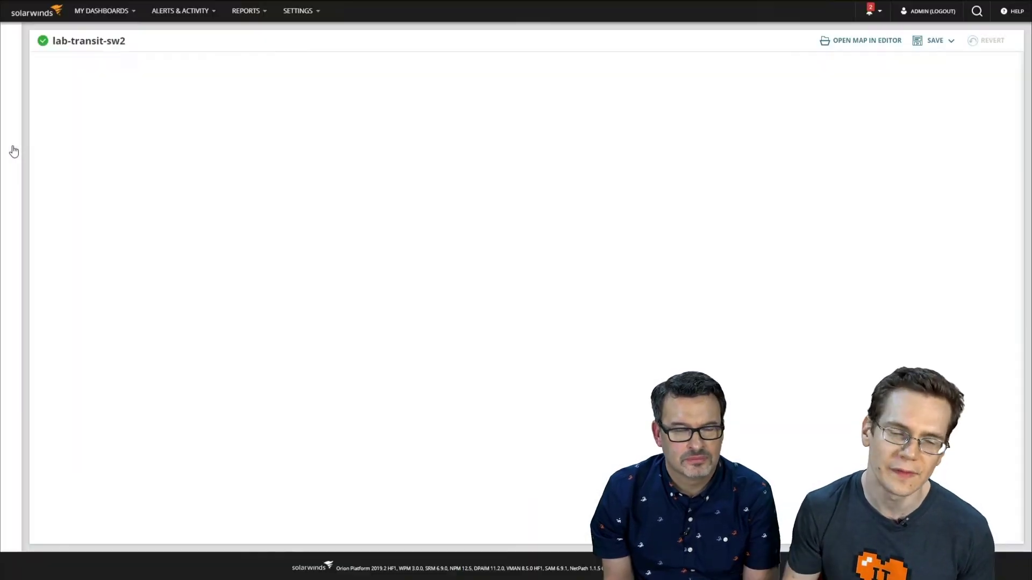